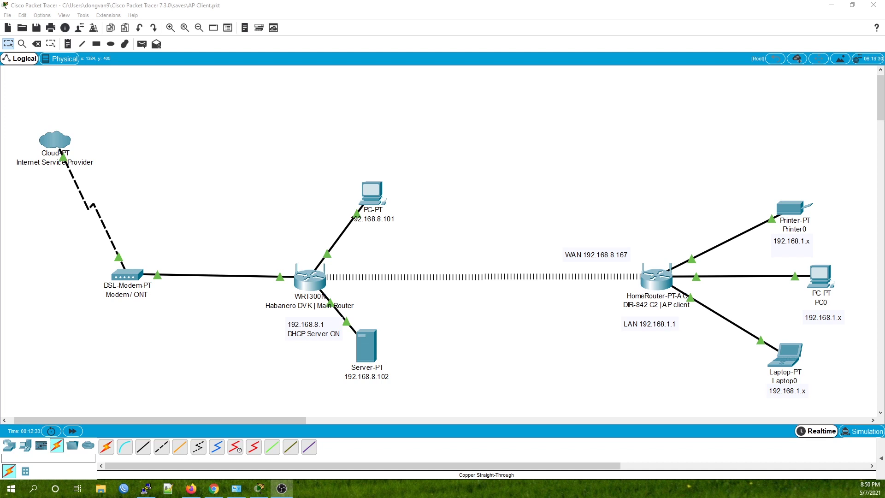
- Select the home router group with its attached devices, then deselect it
drag(555, 159, 852, 400)
click(846, 355)
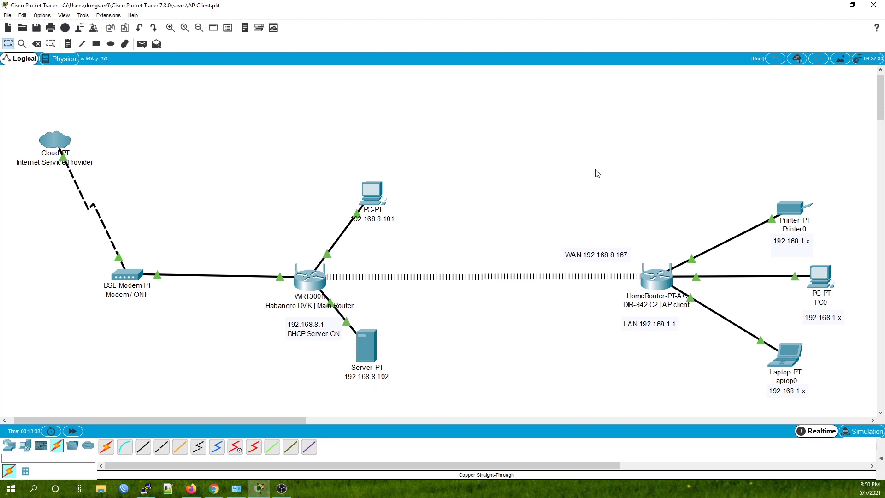
drag(597, 174, 843, 412)
click(698, 355)
- Change the Printer0 address note to 192.168.8.x
double_click(802, 240)
key(BackSpace)
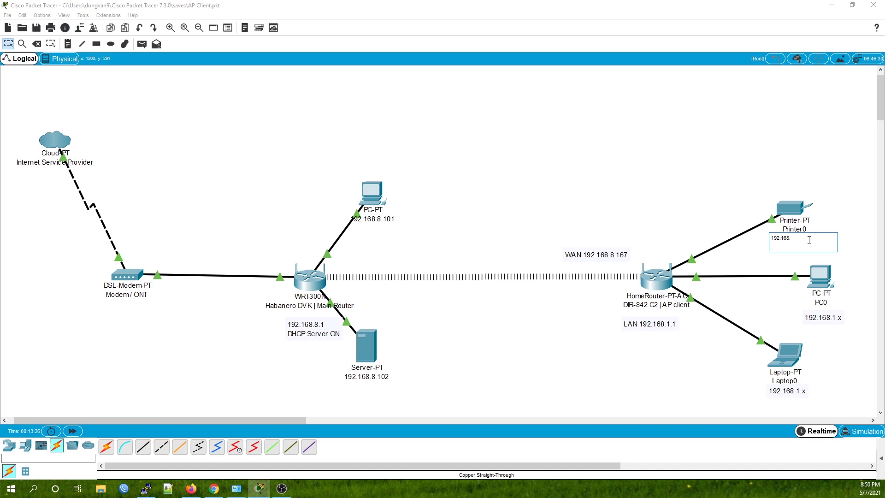
text(8.x)
click(849, 335)
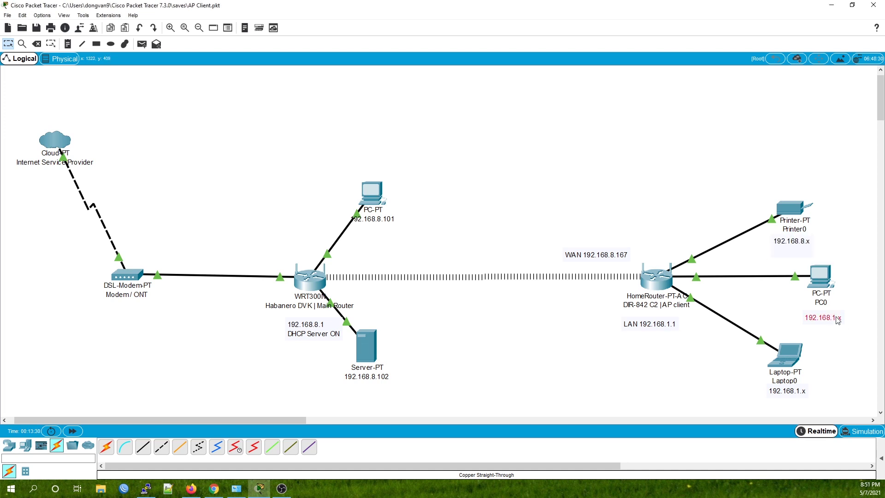
- Change the PC0 and Laptop0 address notes from 192.168.1.x to 192.168.8.x
double_click(837, 320)
key(BackSpace)
key(BackSpace)
key(BackSpace)
text(8)
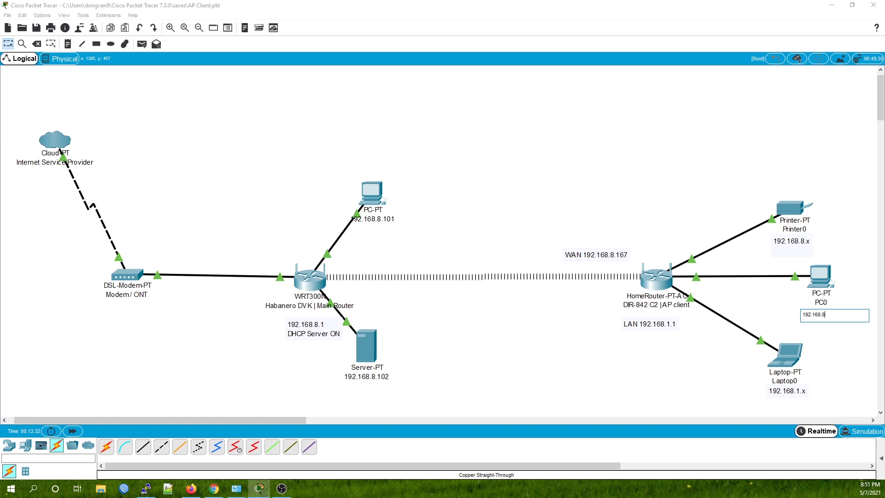
text(.1.x)
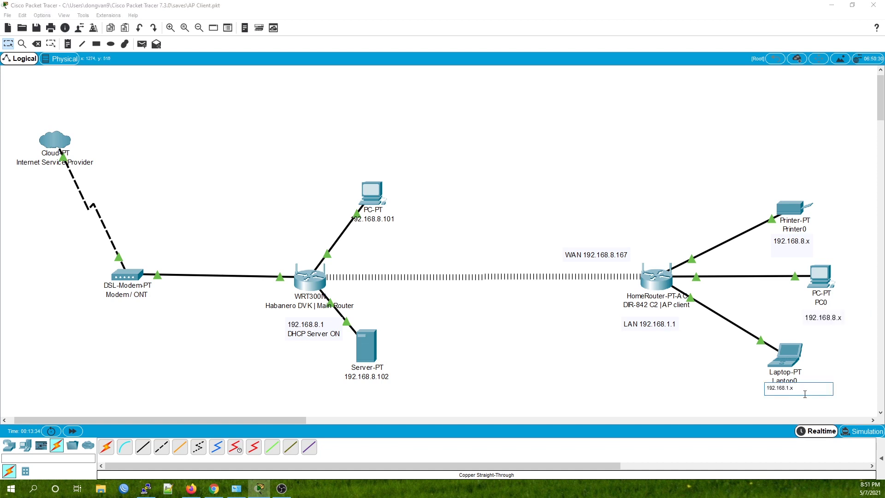
double_click(803, 390)
key(BackSpace)
key(BackSpace)
key(BackSpace)
text(8.x)
click(698, 401)
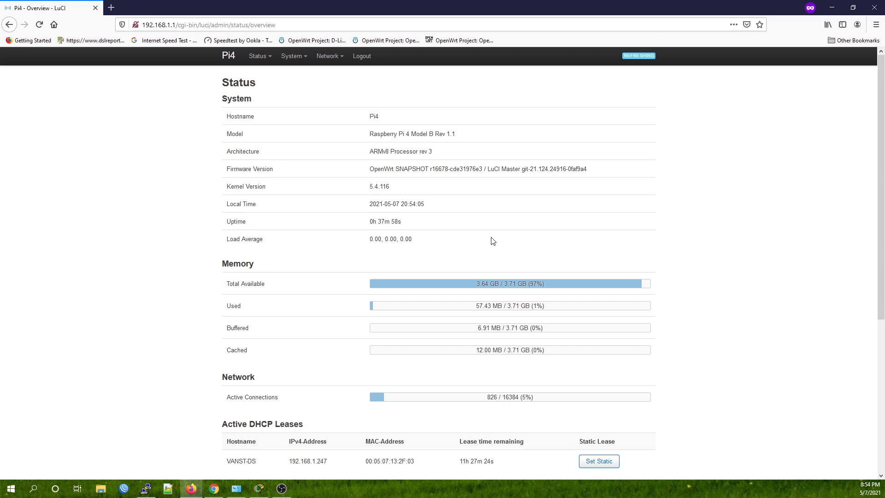
- Filter System > Software by 'relayd', show installed packages and highlight relayd
mouse_move(294, 56)
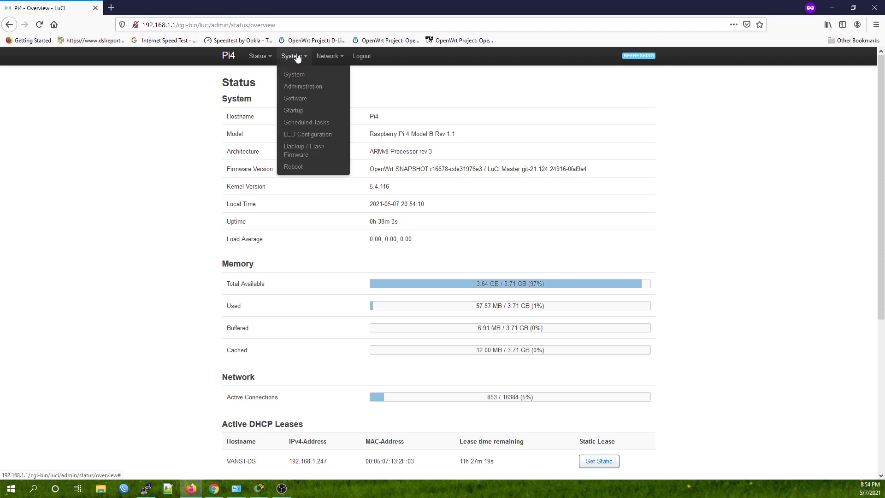
click(299, 100)
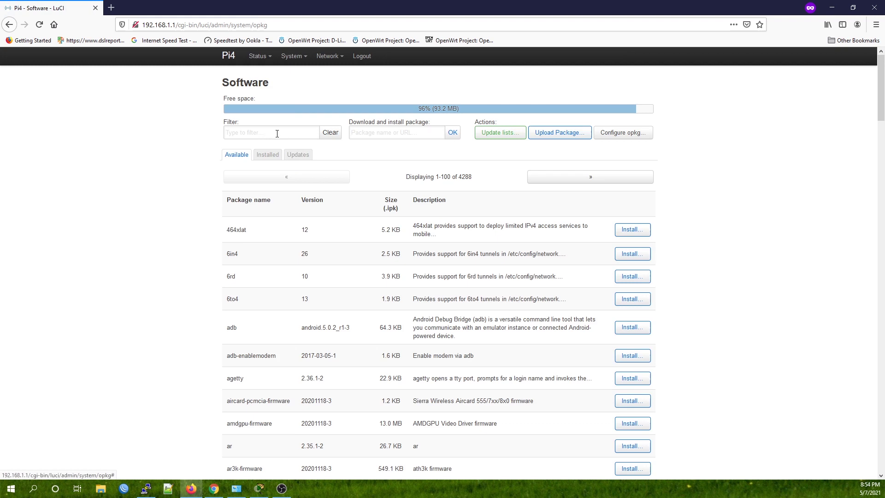
click(278, 133)
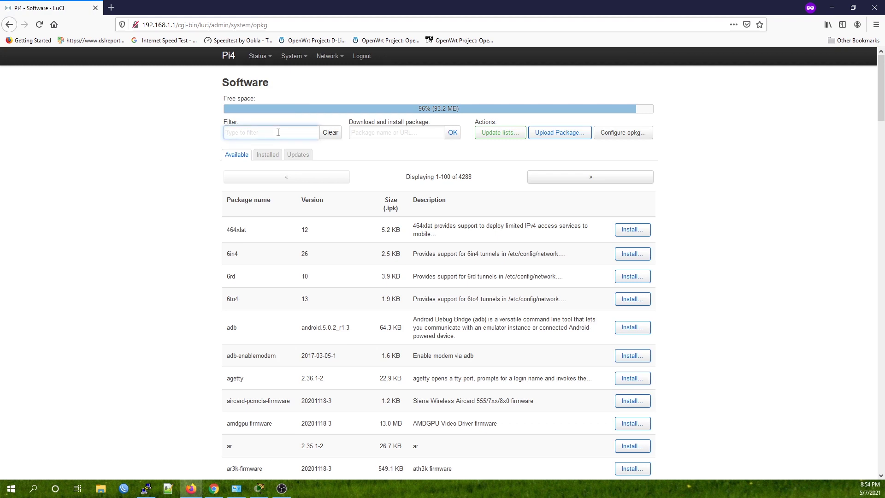
text(relayd)
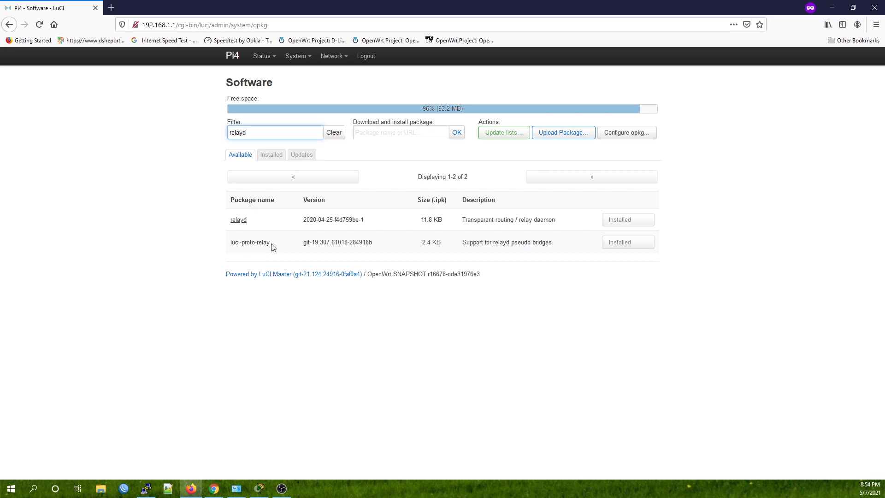
click(271, 155)
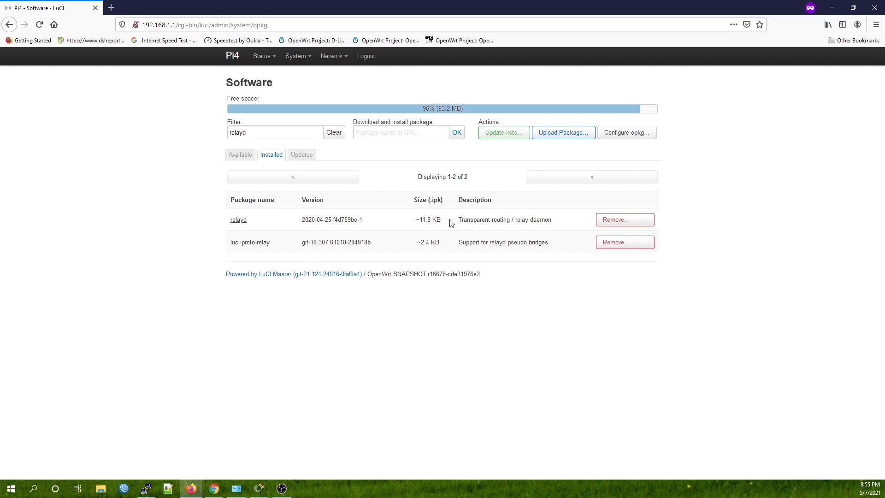
drag(258, 218, 225, 221)
click(281, 244)
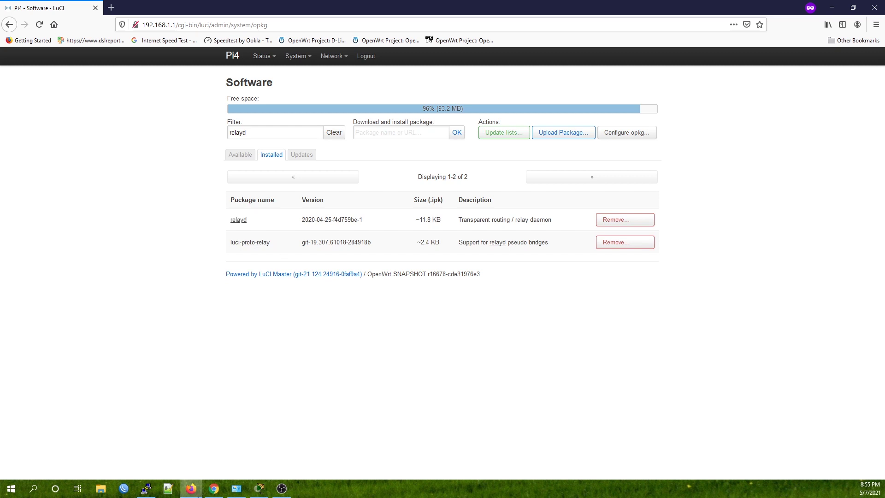
click(147, 488)
key(ctrl+l)
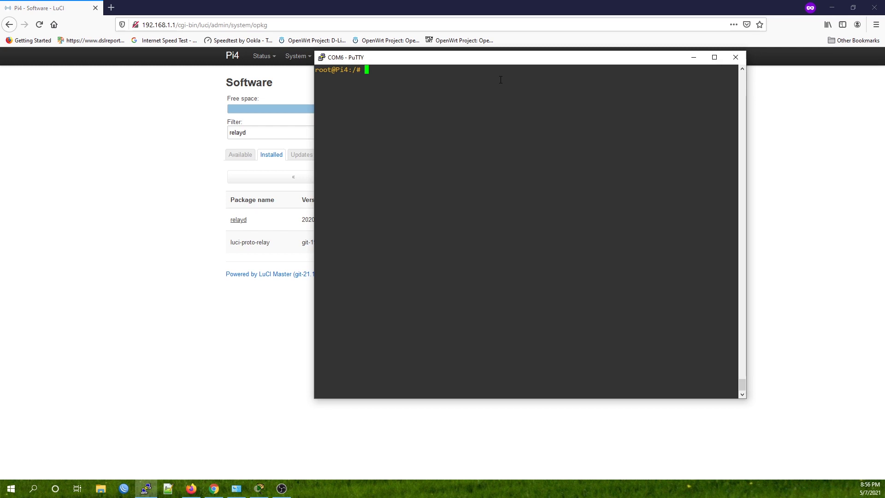
text(opkg update)
key(ctrl+u)
text(opkg install luci)
key(BackSpace)
key(BackSpace)
key(BackSpace)
key(BackSpace)
key(BackSpace)
key(BackSpace)
key(BackSpace)
key(BackSpace)
key(BackSpace)
key(BackSpace)
key(BackSpace)
key(BackSpace)
key(BackSpace)
key(BackSpace)
key(BackSpace)
key(BackSpace)
key(BackSpace)
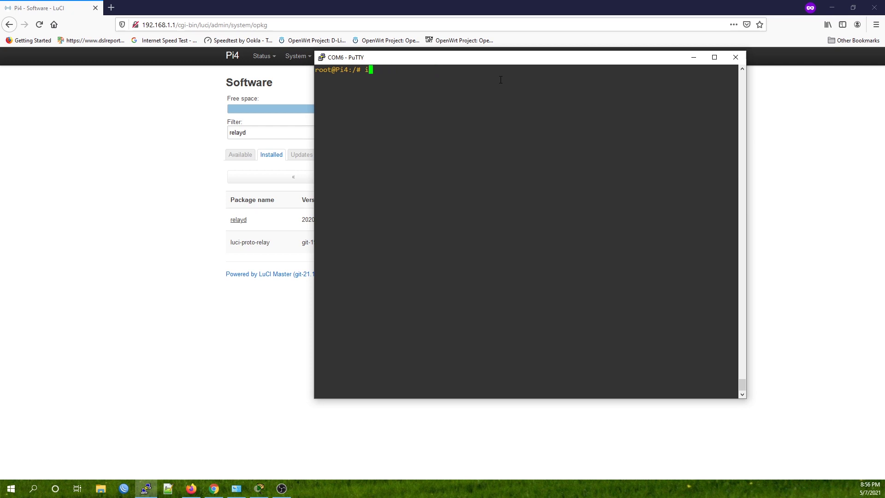
text(opkg install luci-proto-)
key(BackSpace)
key(BackSpace)
key(BackSpace)
key(BackSpace)
key(BackSpace)
key(BackSpace)
text(pro)
key(BackSpace)
key(BackSpace)
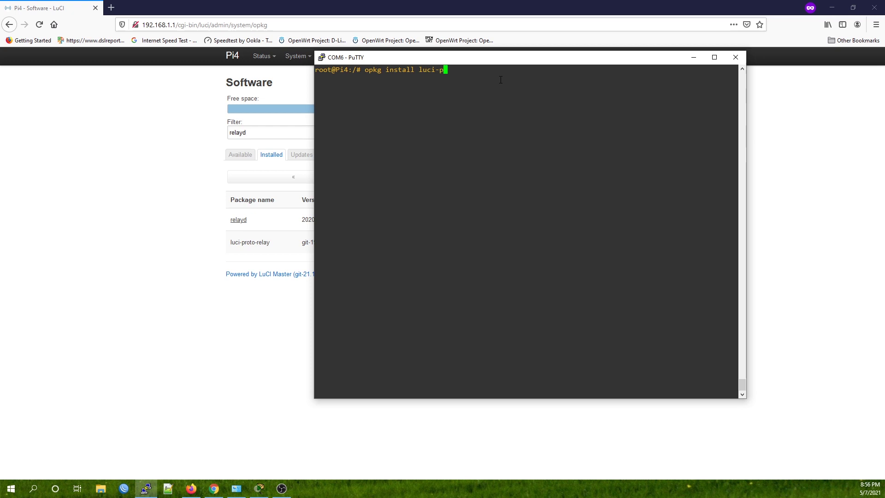
text(roto-relay)
drag(497, 71, 357, 69)
click(200, 225)
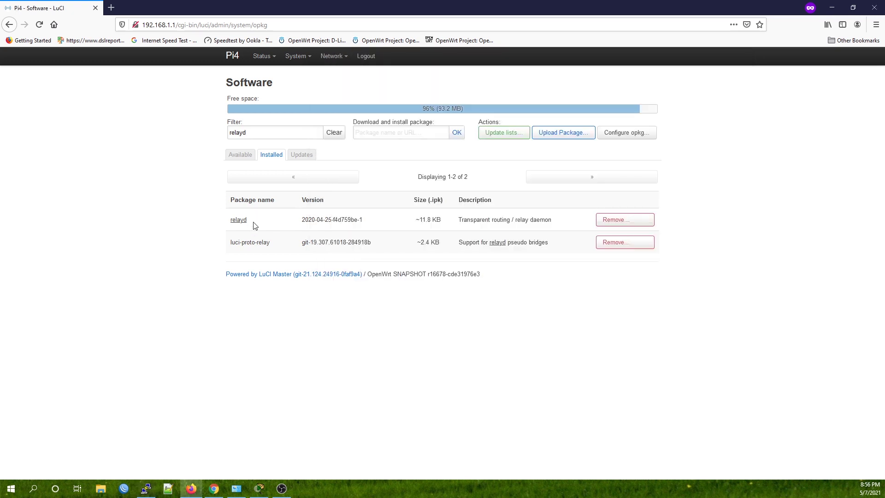
drag(255, 225, 228, 223)
key(alt+Tab)
click(510, 88)
key(BackSpace)
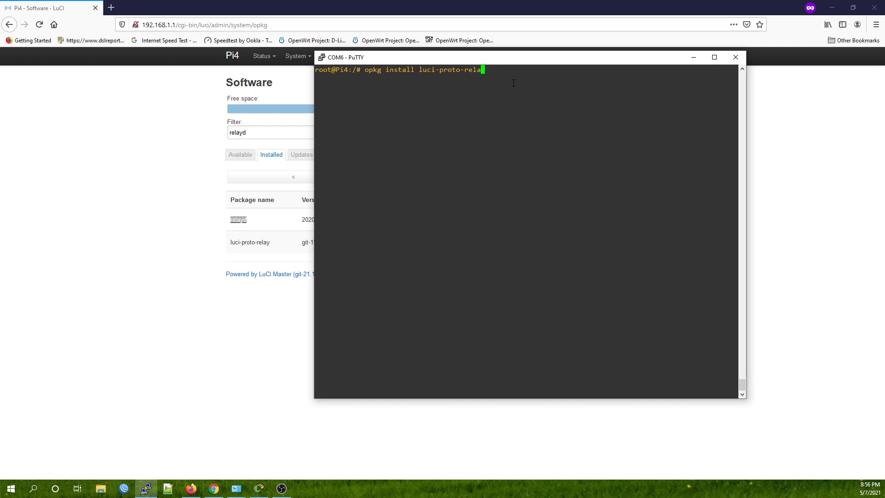
key(BackSpace)
key(BackSpace)
key(BackSpace)
key(BackSpace)
key(BackSpace)
key(BackSpace)
key(BackSpace)
key(BackSpace)
key(BackSpace)
key(BackSpace)
key(BackSpace)
key(BackSpace)
key(BackSpace)
key(BackSpace)
key(BackSpace)
key(BackSpace)
key(BackSpace)
key(BackSpace)
key(BackSpace)
key(BackSpace)
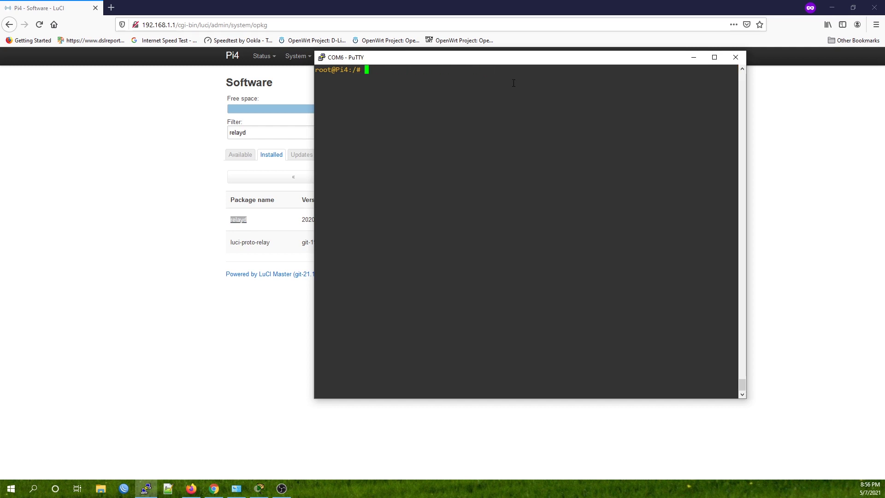
click(177, 157)
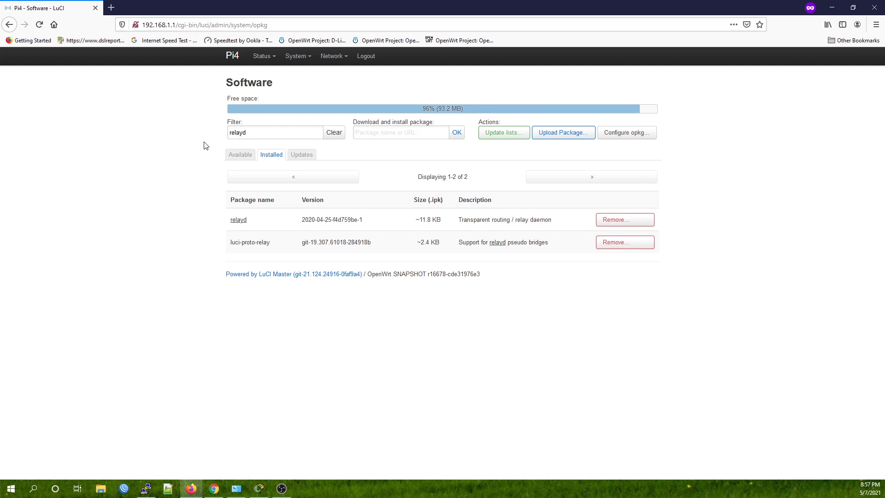
- Scan for networks under Network > Wireless and locate OpenWrt-Mesh-5G in the results
mouse_move(334, 58)
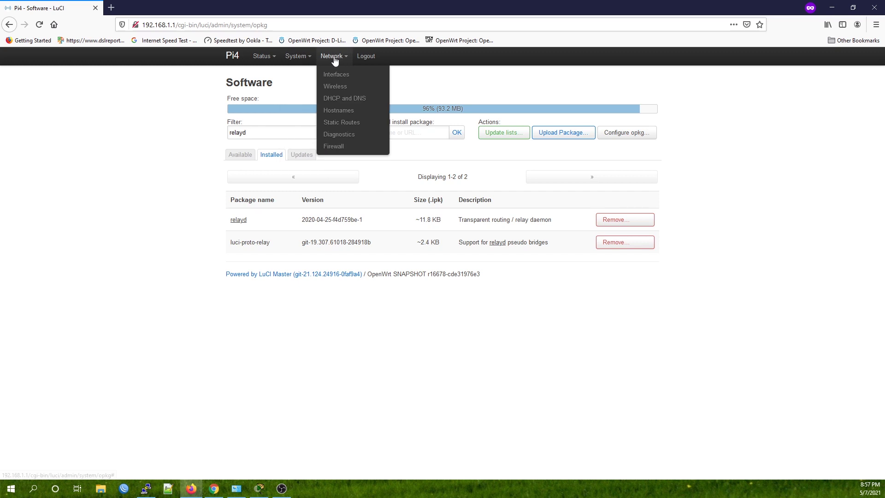
click(341, 87)
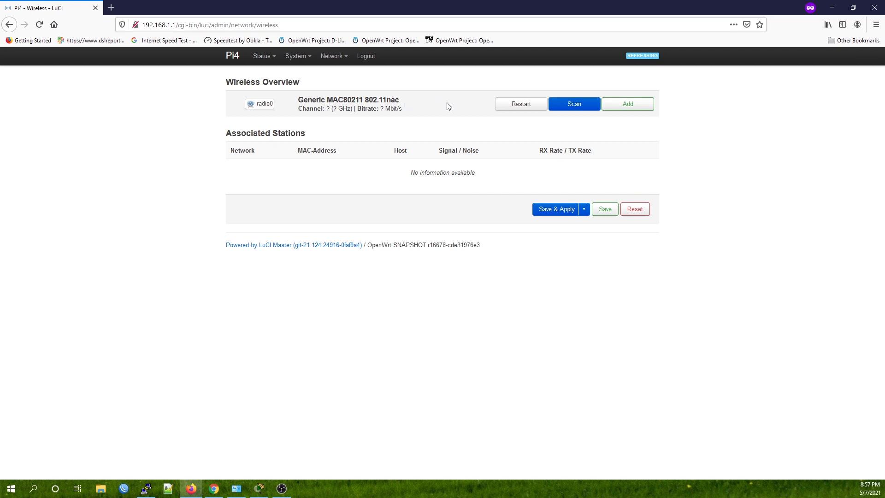
click(583, 107)
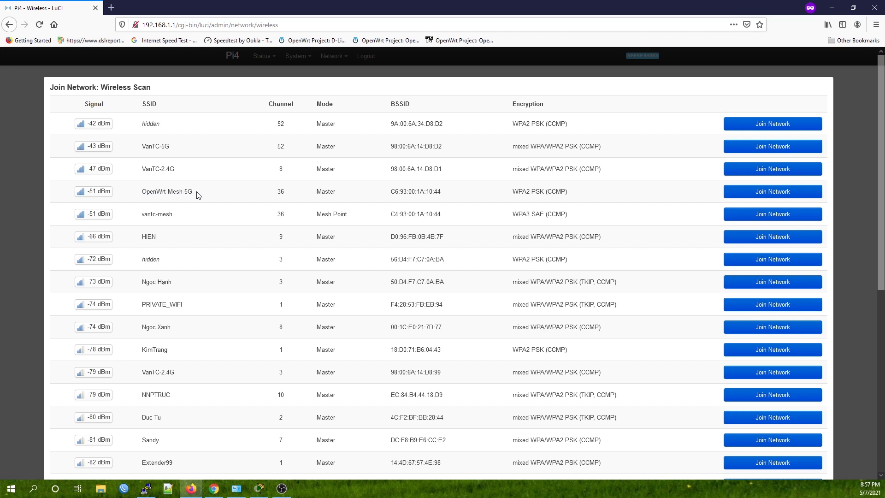
drag(199, 195, 147, 198)
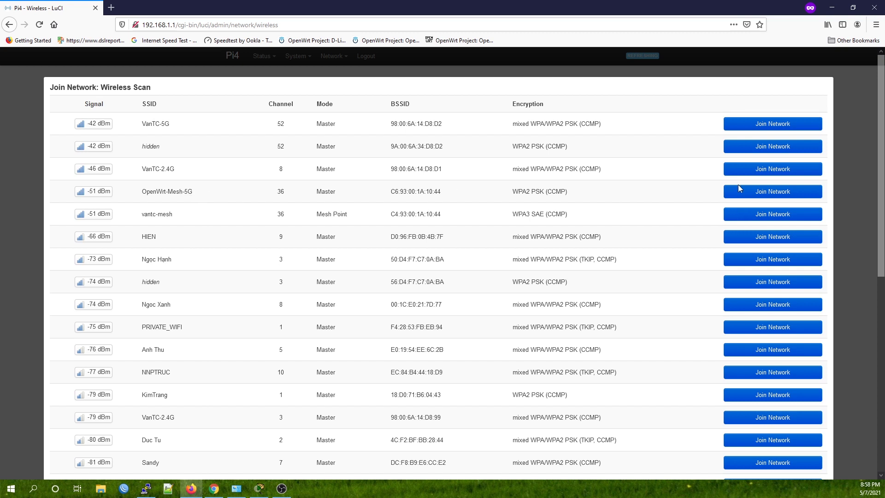
- Join OpenWrt-Mesh-5G with its WPA passphrase, network name wwan and firewall zone lan
click(753, 195)
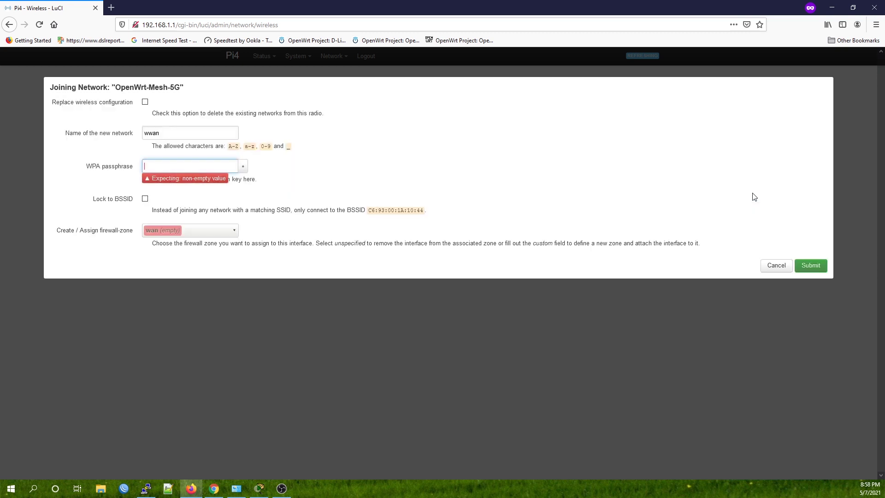
click(194, 166)
text(p)
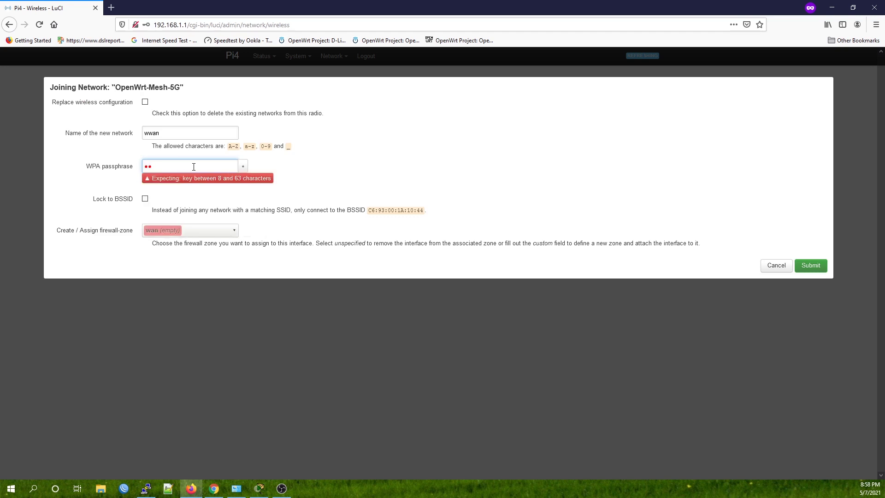
text(assword12345)
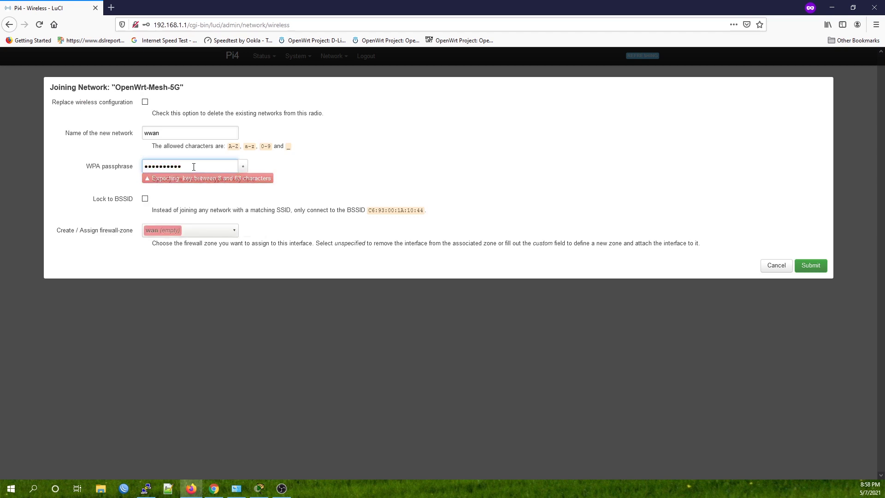
click(243, 167)
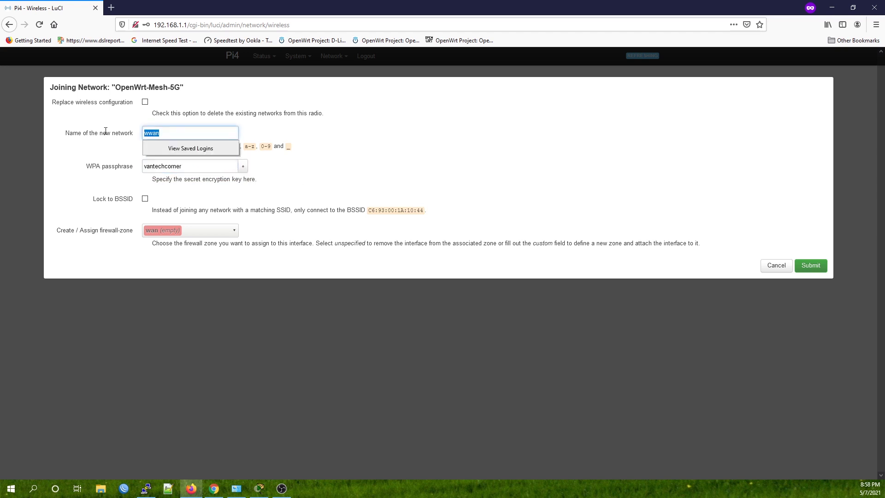
double_click(205, 134)
click(264, 133)
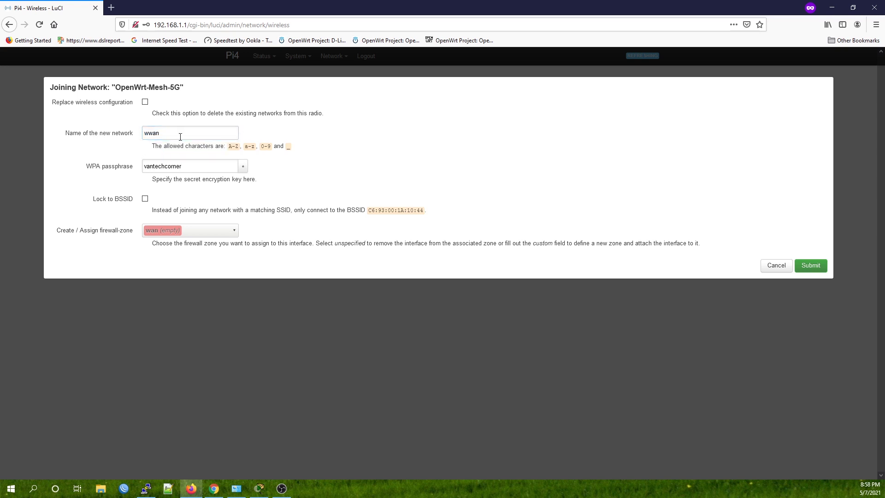
click(173, 231)
click(176, 261)
click(817, 267)
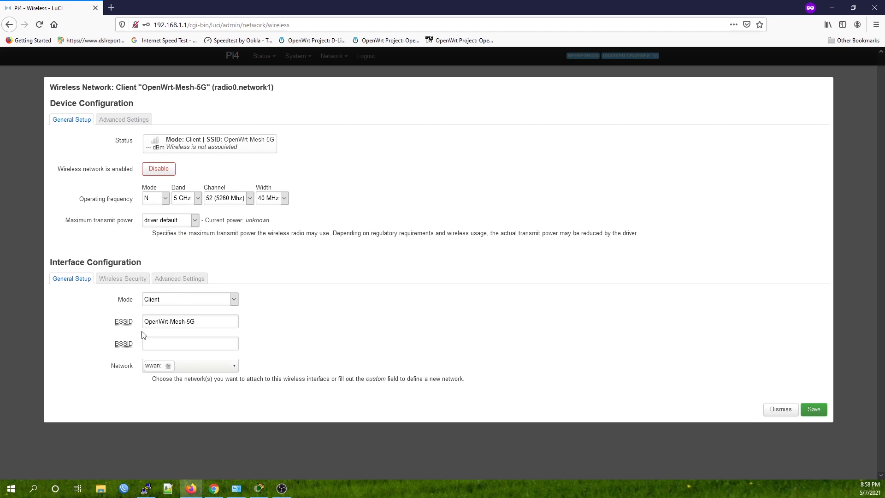
- Set the OpenWrt-Mesh-5G client radio channel to auto, save, and apply the changes
click(148, 277)
click(177, 278)
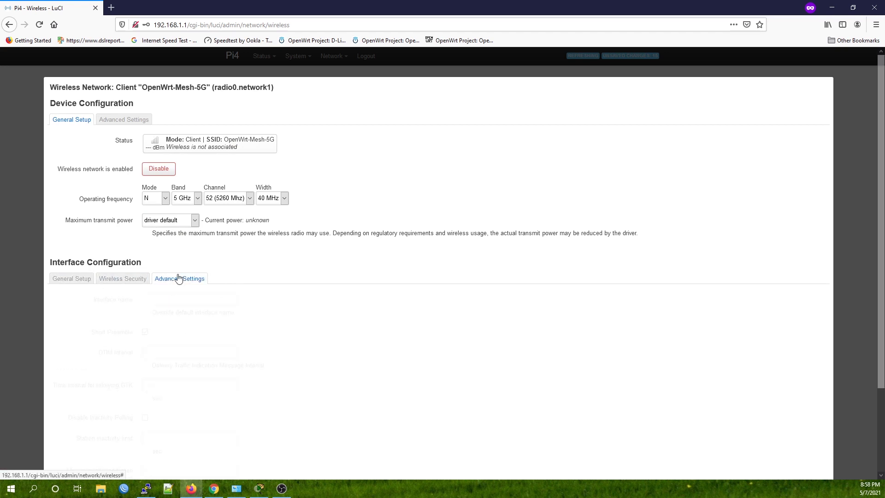
click(226, 199)
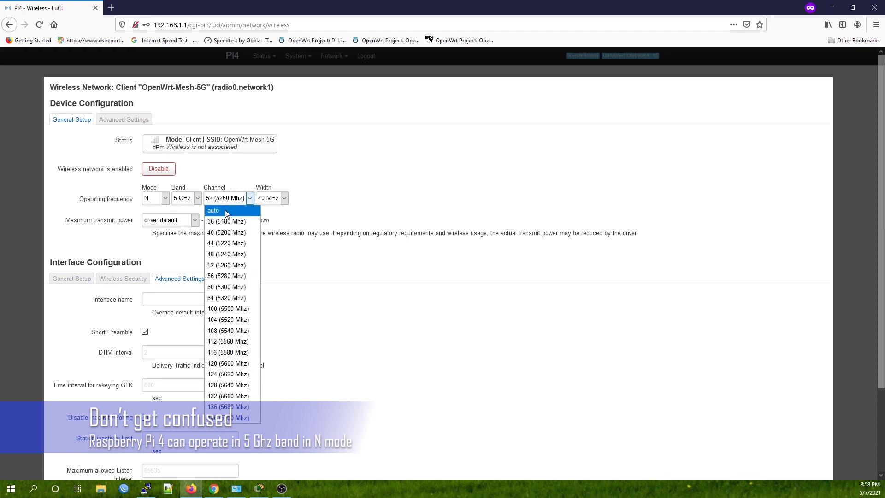
click(227, 211)
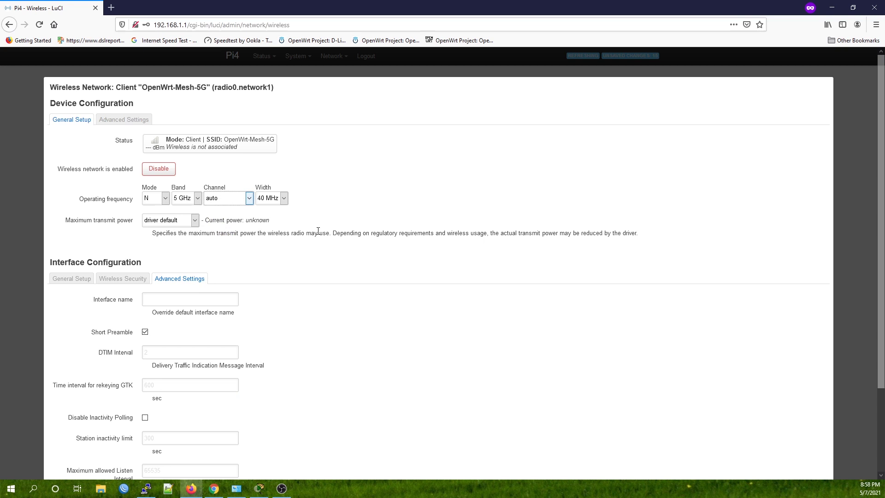
scroll(325, 225, down, 3)
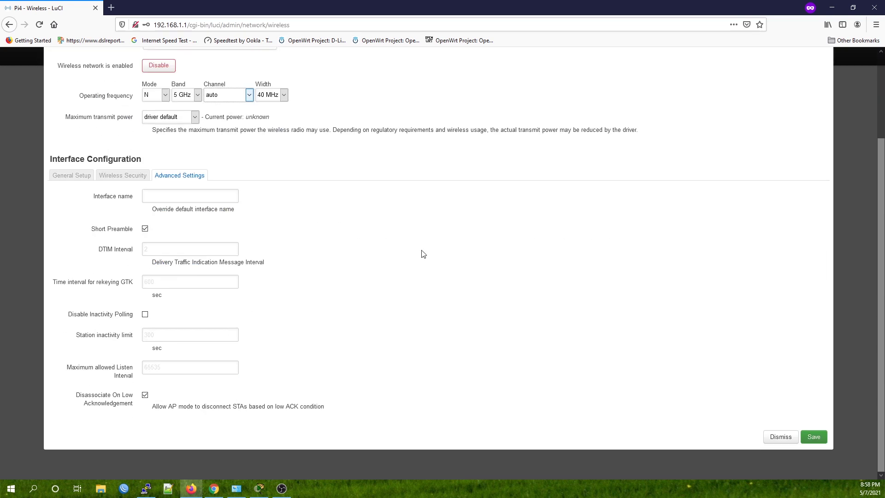
click(814, 439)
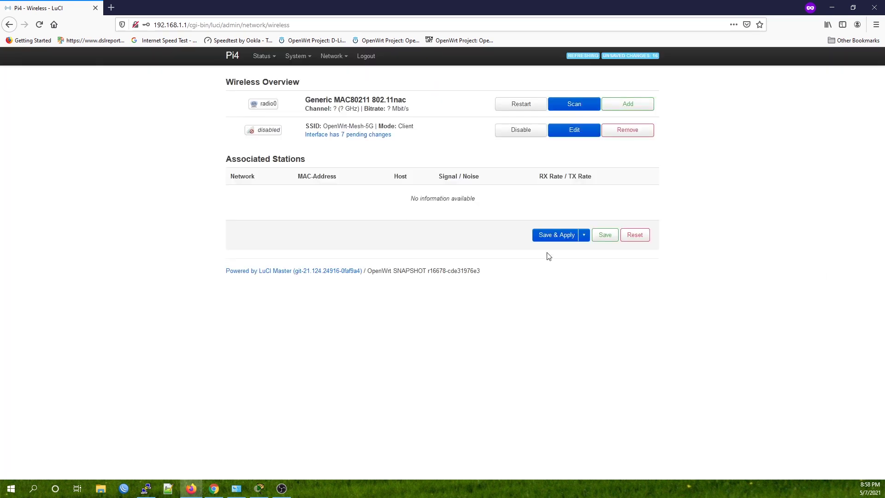
click(552, 236)
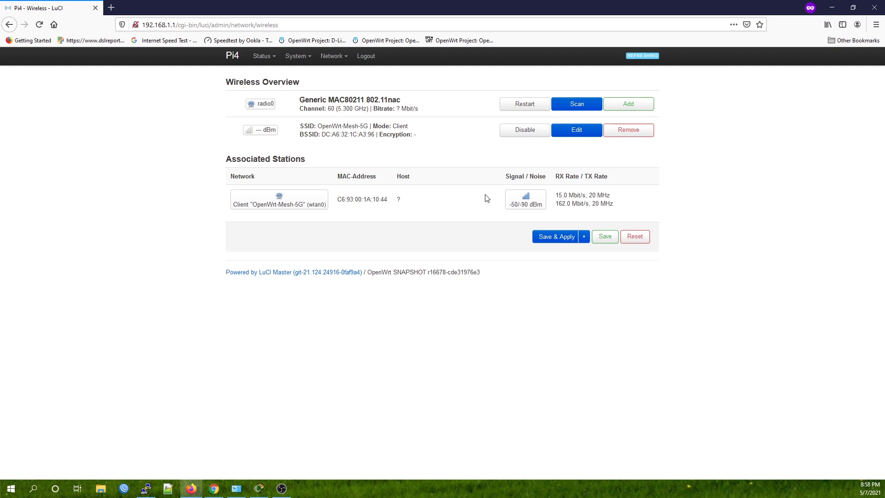
- Review the wlan0 client settings, keeping mode N and band 5 GHz, and dismiss unchanged
click(318, 203)
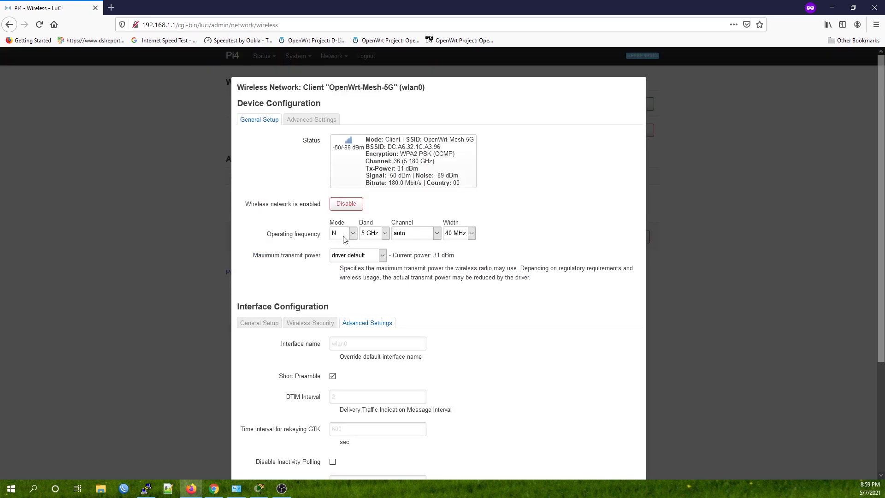
click(349, 236)
click(349, 236)
click(376, 236)
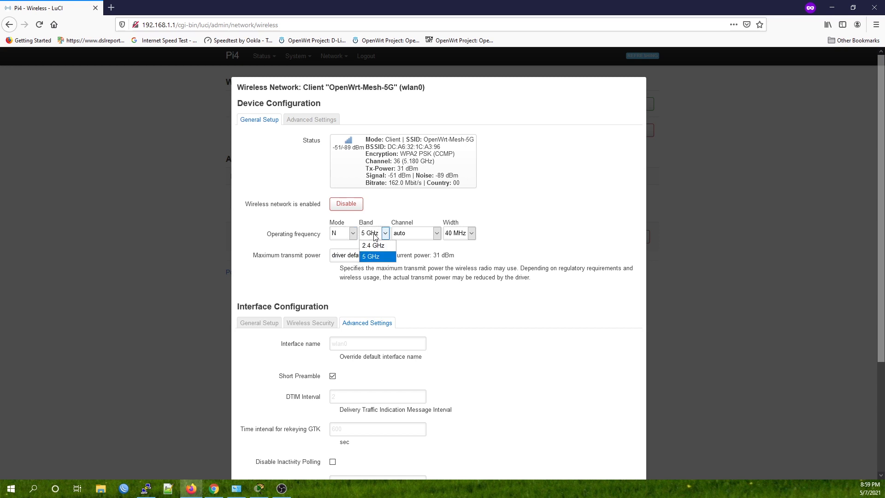
click(376, 236)
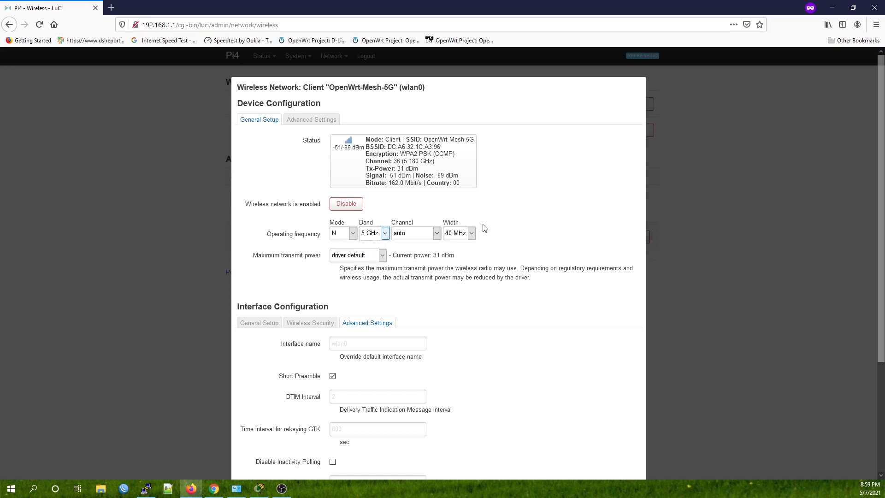
scroll(488, 225, down, 2)
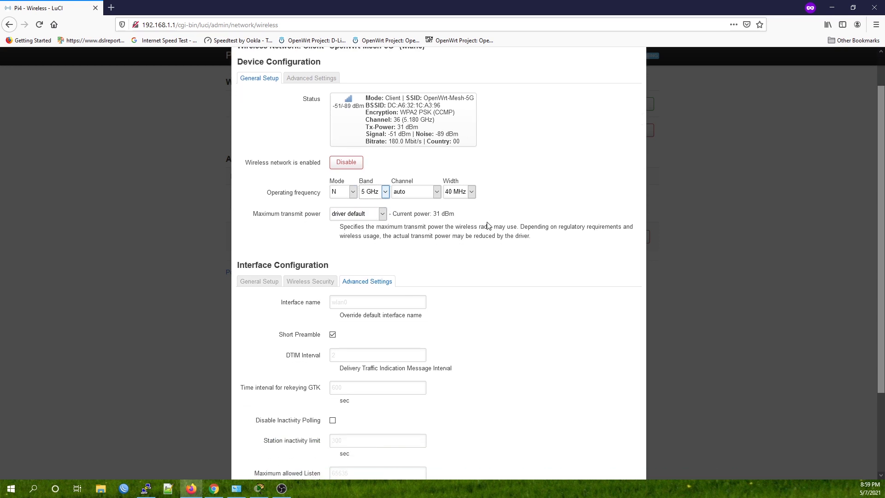
click(344, 192)
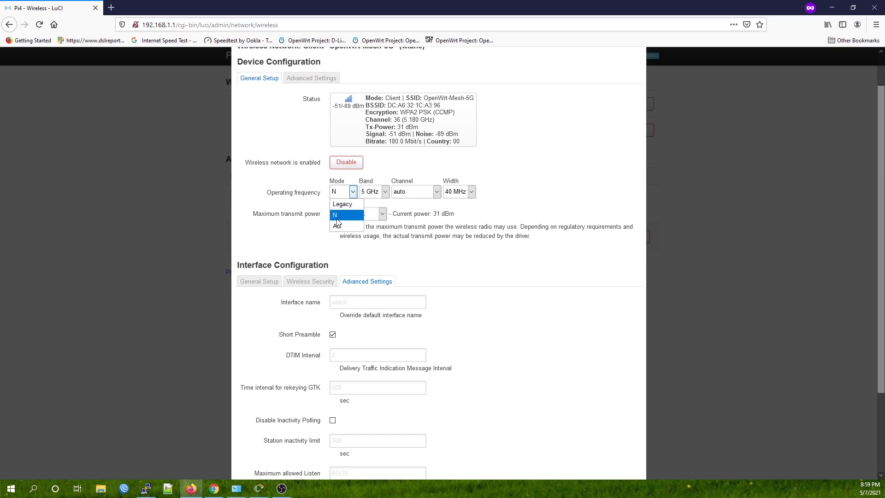
click(480, 233)
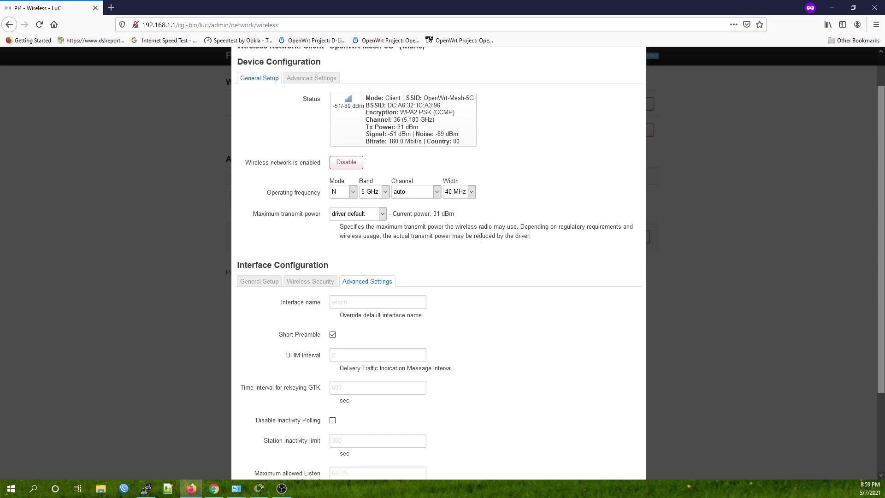
scroll(520, 246, down, 2)
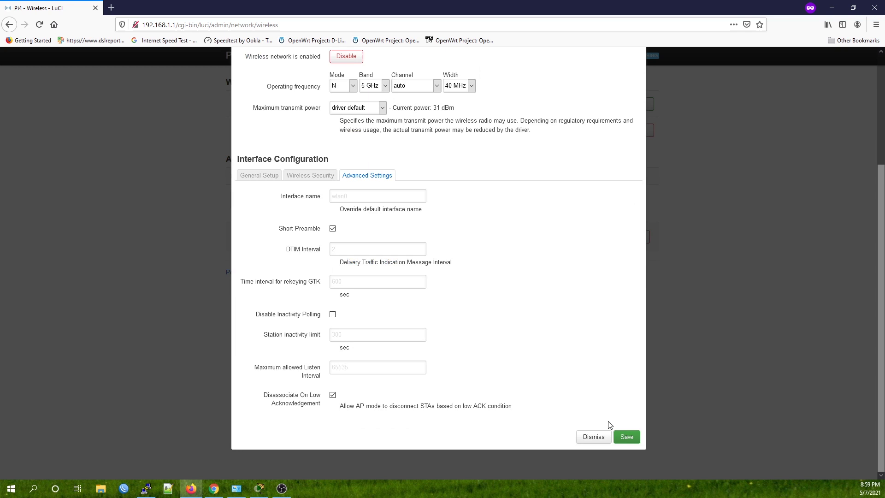
click(592, 437)
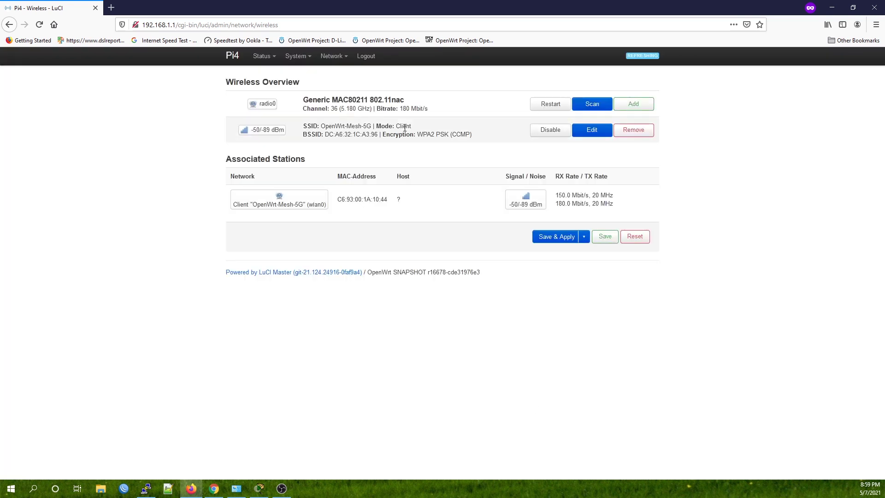
mouse_move(333, 57)
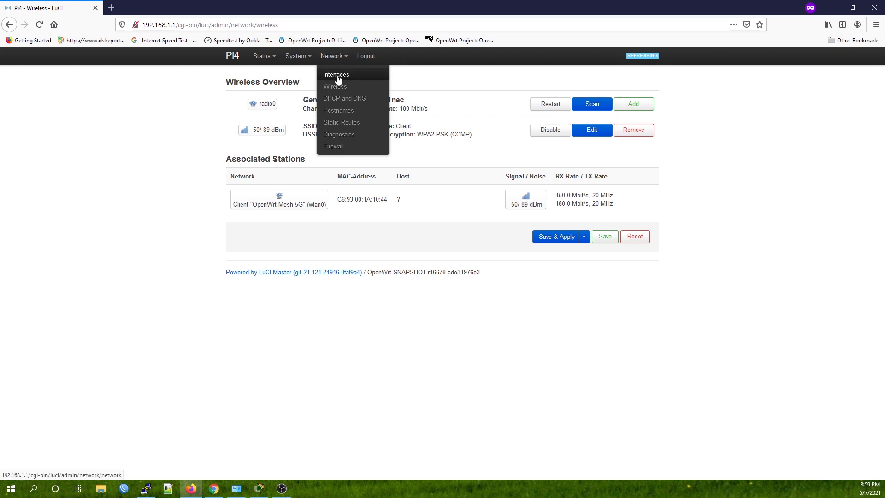
- Open Network > Interfaces and highlight WWAN's DHCP address 192.168.8.160/24
click(338, 79)
drag(391, 230, 347, 231)
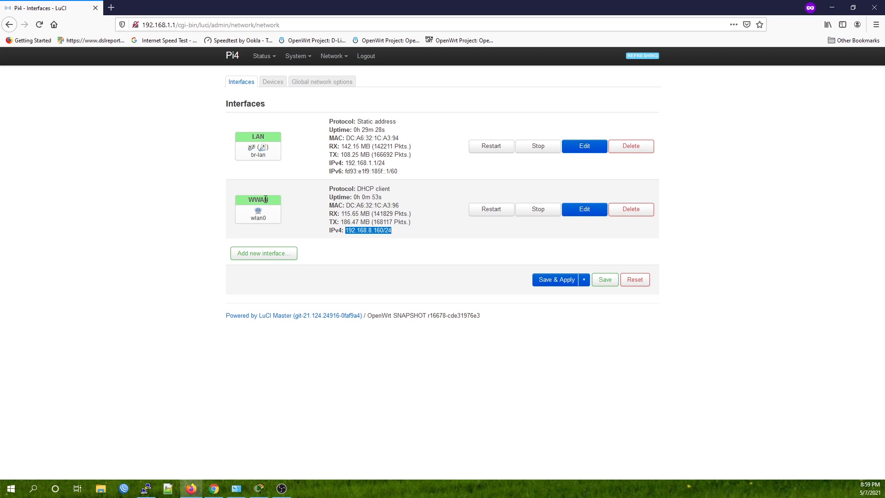
click(406, 234)
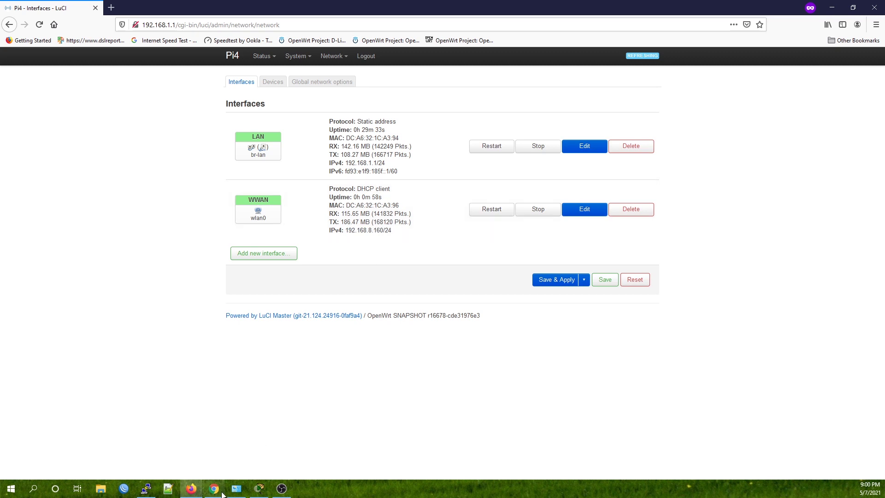
- Correct the diagram's WAN note from 192.168.8.167 to 192.168.8.160
click(259, 489)
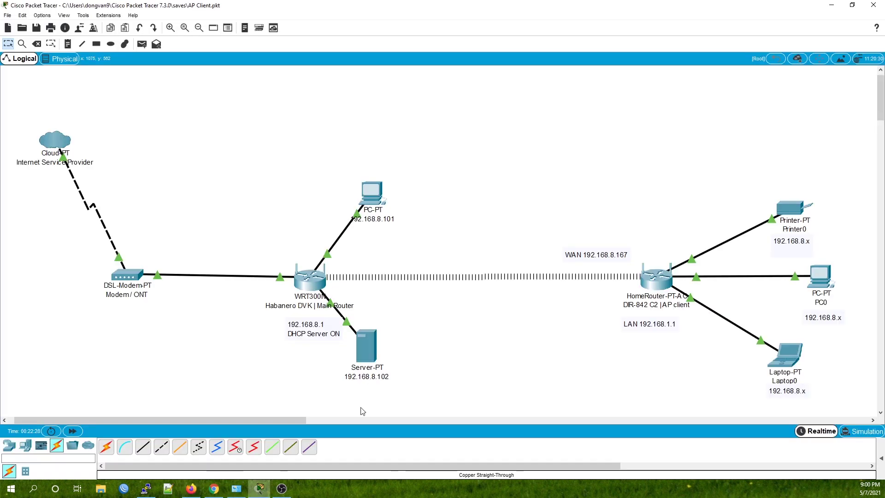
click(609, 257)
double_click(614, 253)
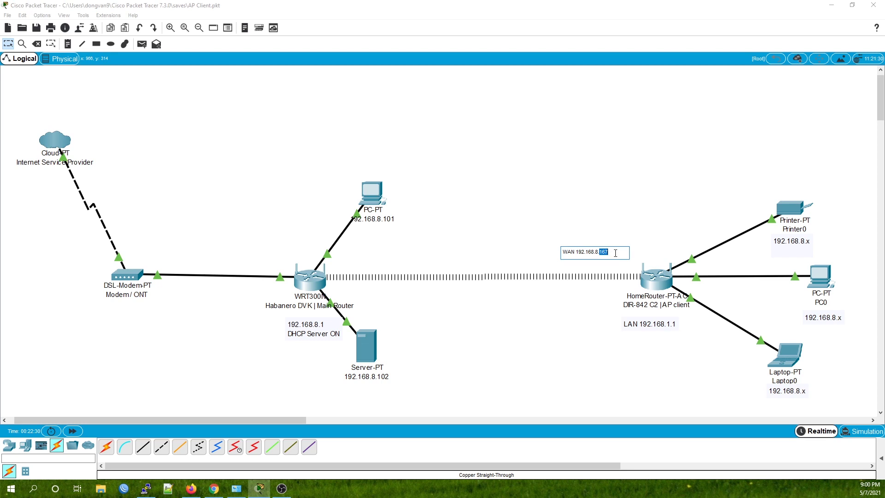
text(1)
click(673, 365)
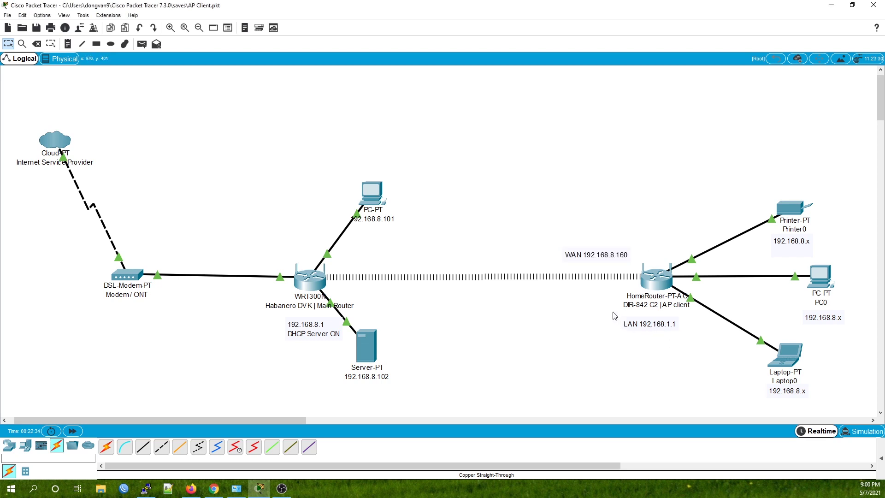
- Compare the LAN note with the router address 192.168.1.1, leaving the note unchanged
drag(613, 311, 697, 347)
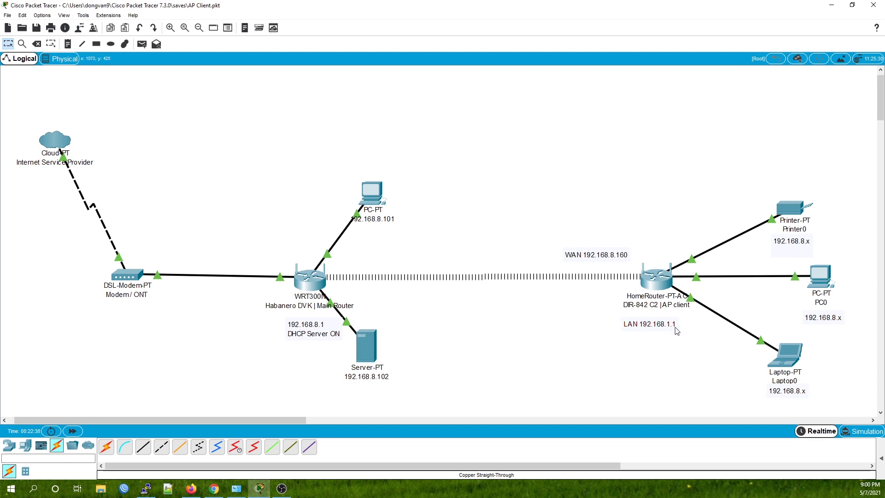
key(alt+Tab)
drag(175, 24, 119, 23)
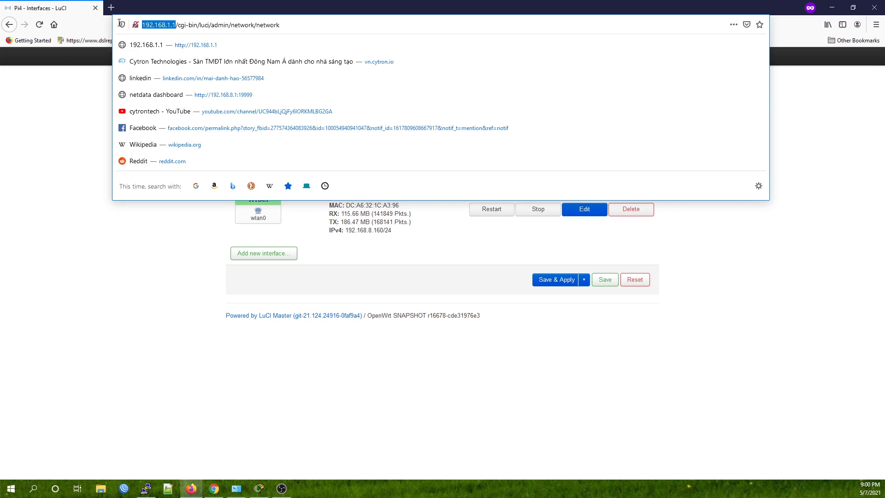
key(alt+Tab)
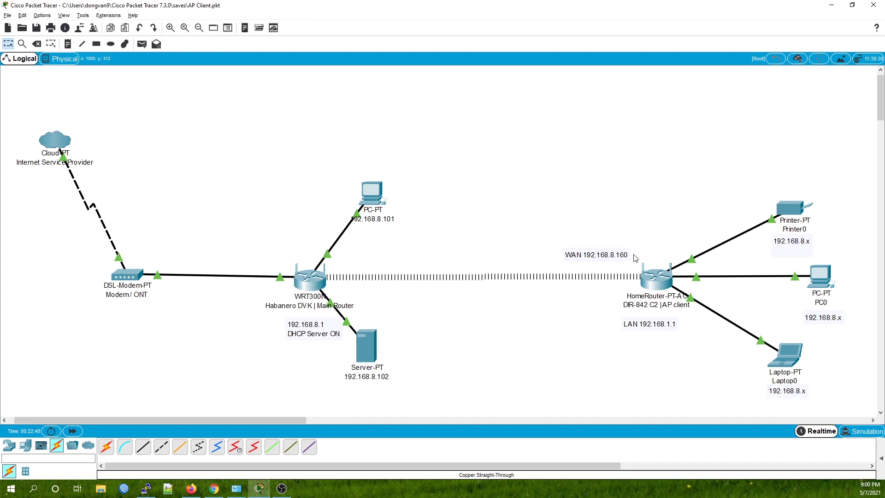
double_click(646, 324)
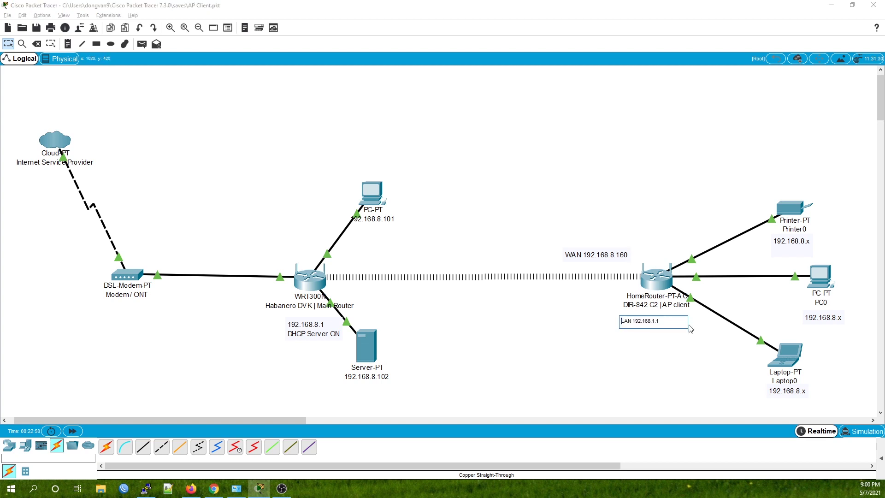
click(700, 333)
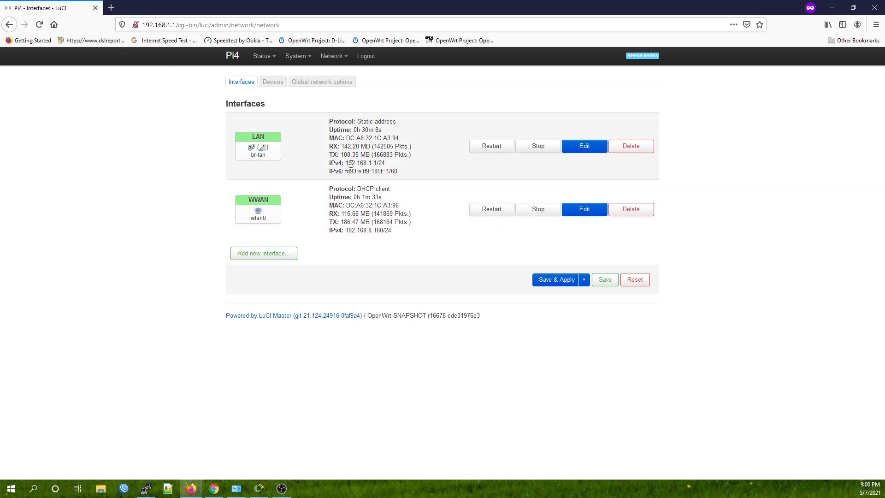
- Check Ignore interface on the LAN's DHCP Server tab, then save and apply
drag(345, 163, 389, 165)
click(400, 167)
click(575, 146)
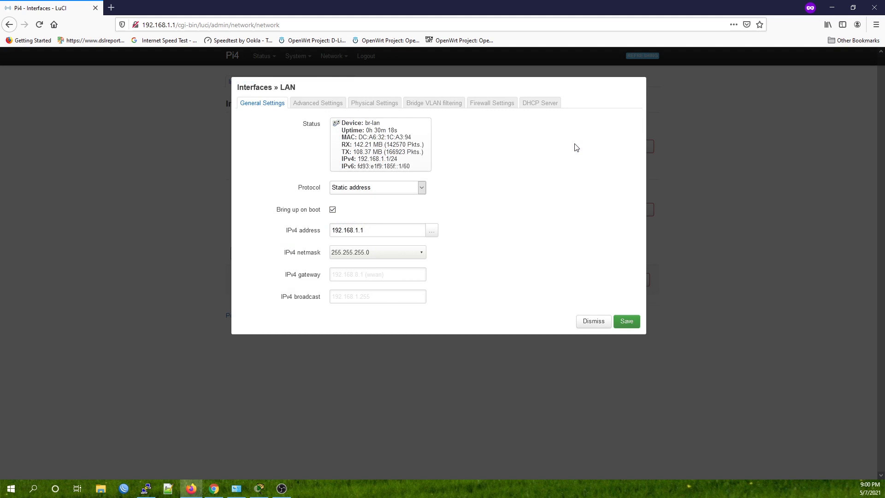
click(535, 103)
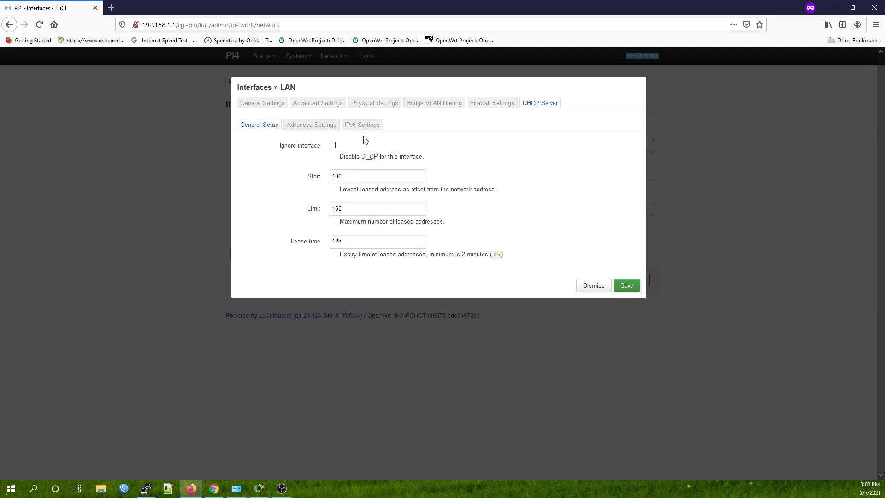
click(332, 146)
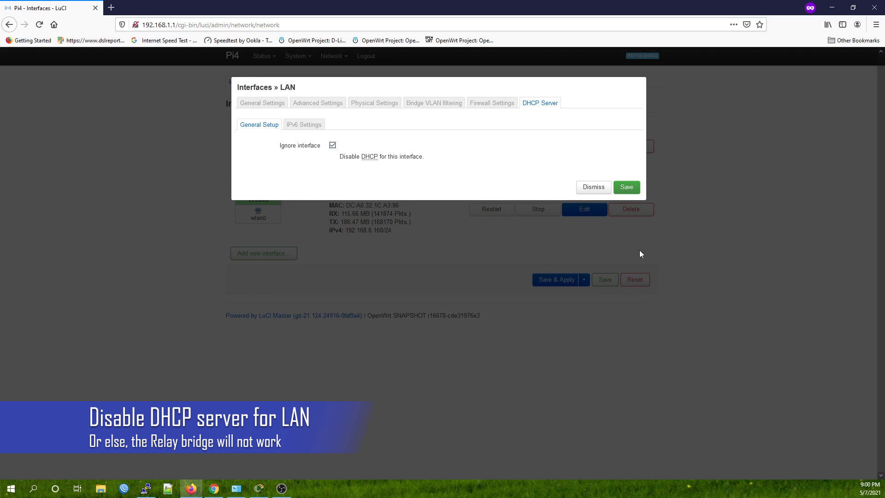
click(627, 187)
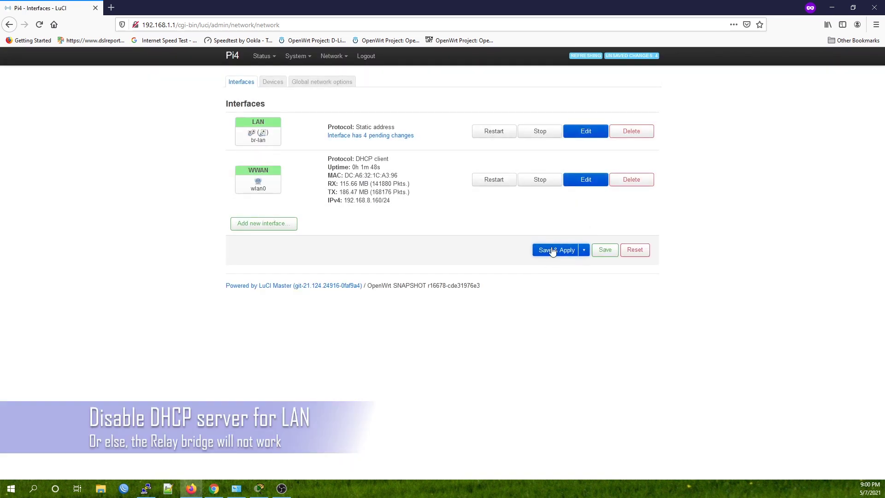
click(552, 250)
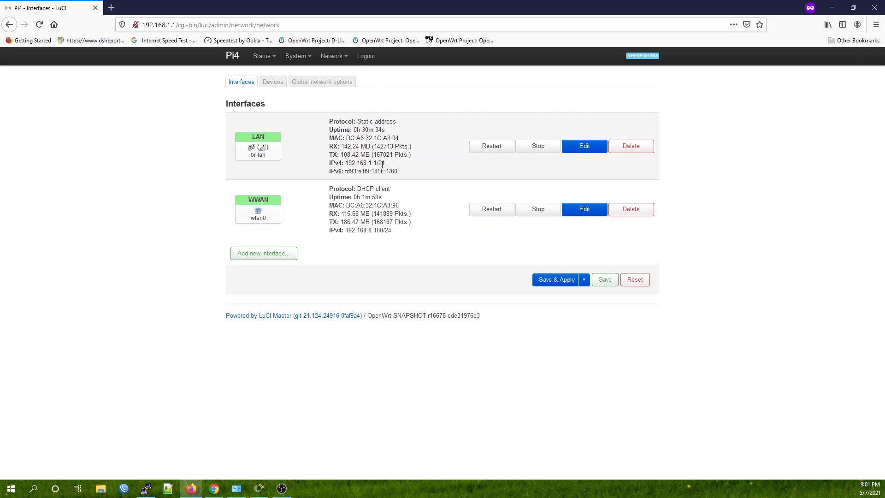
- Open Ethernet 7's connection details and confirm the PC's IPv4 address 192.168.1.2
drag(373, 163, 329, 121)
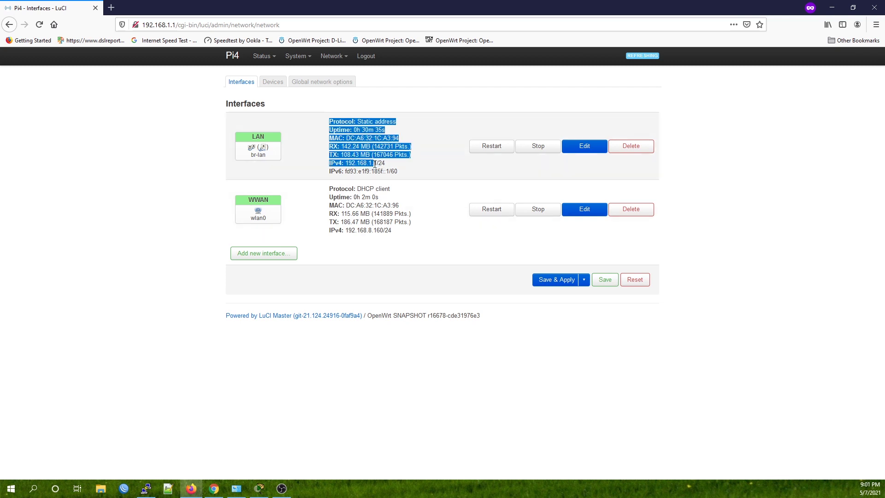
click(403, 145)
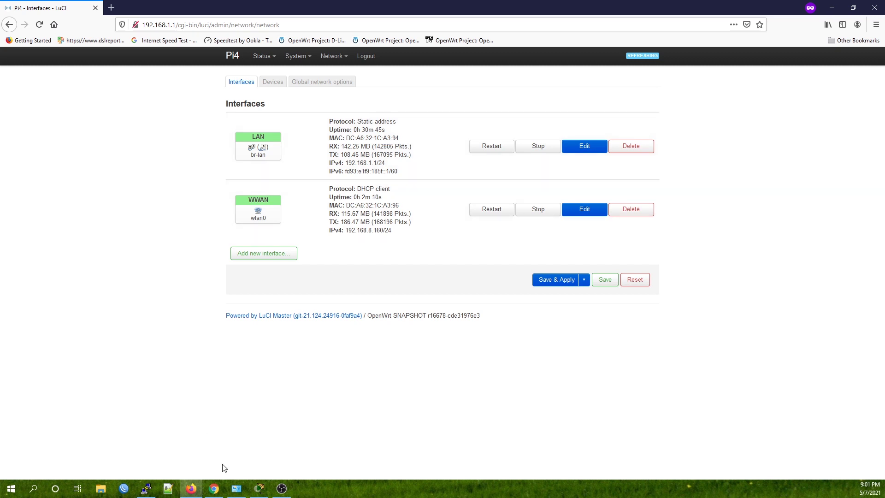
click(237, 488)
double_click(295, 152)
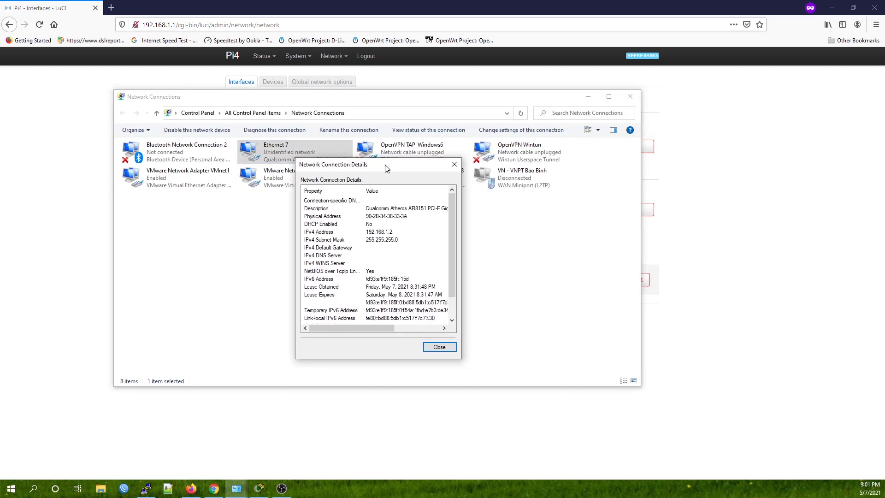
click(387, 232)
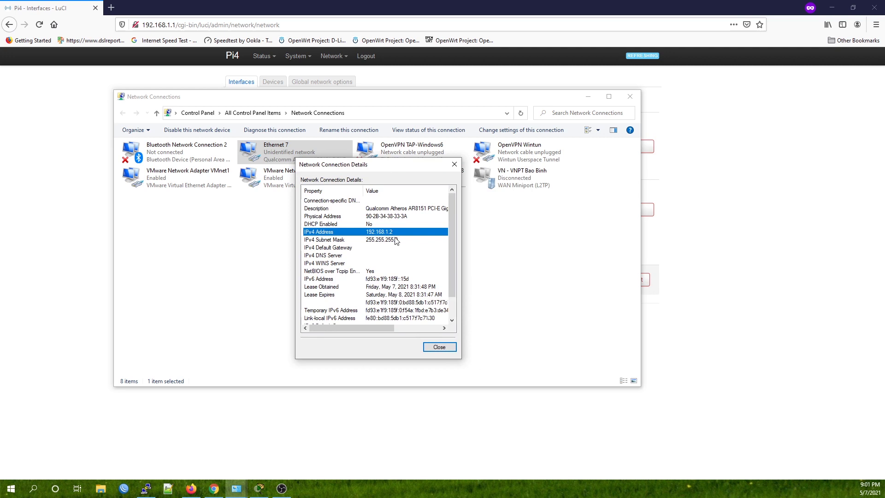
- Compare with LuCI's LAN address 192.168.1.1, then bring up the Packet Tracer topology
key(alt+Tab)
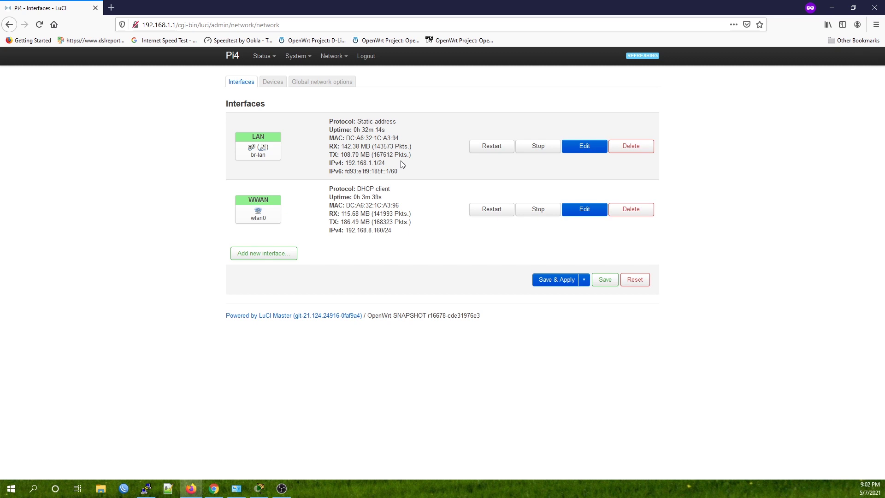
drag(344, 164, 380, 166)
key(alt+Tab)
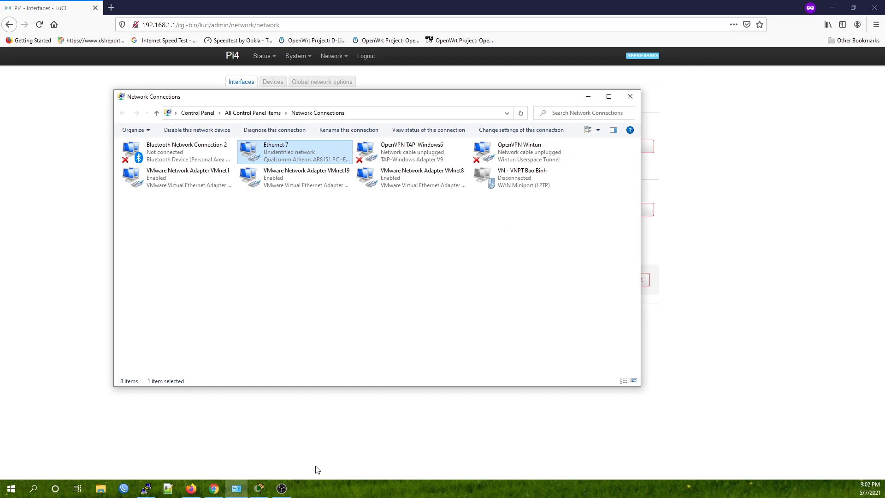
click(258, 489)
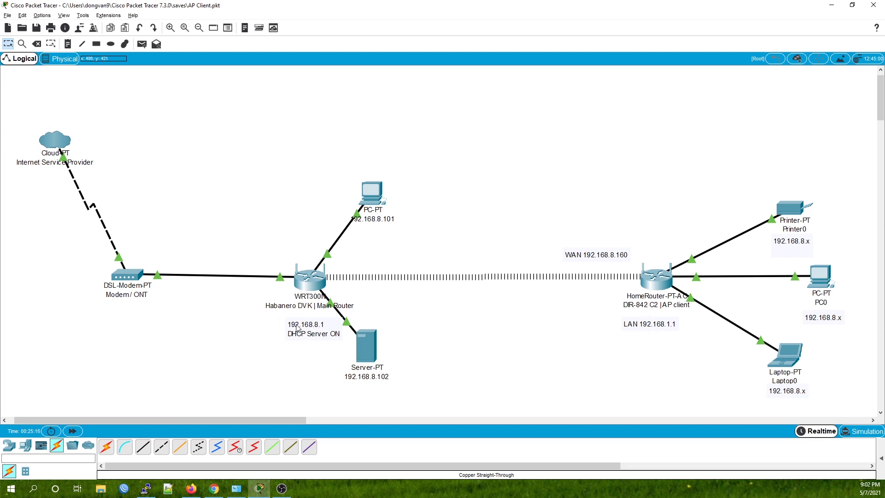
- Marquee-select the main router with its server, then the HomeRouter AP client, in the diagram
drag(257, 238, 464, 395)
drag(567, 215, 709, 382)
click(832, 4)
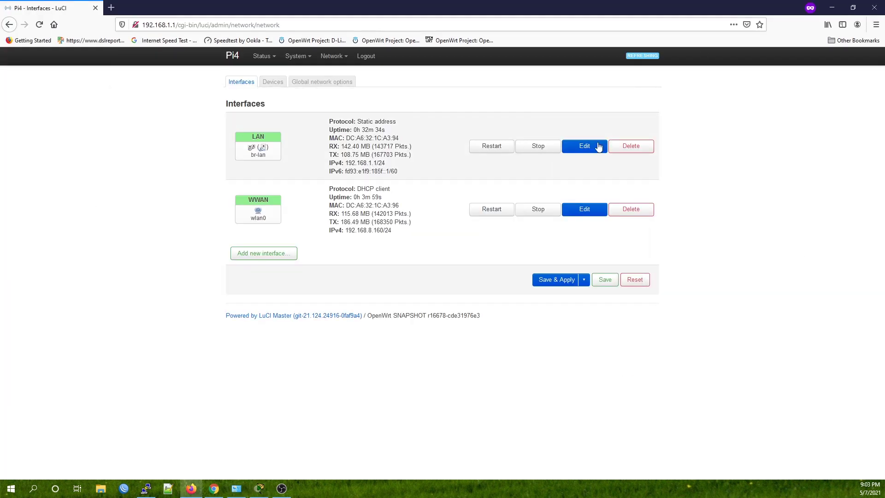
click(590, 145)
click(251, 104)
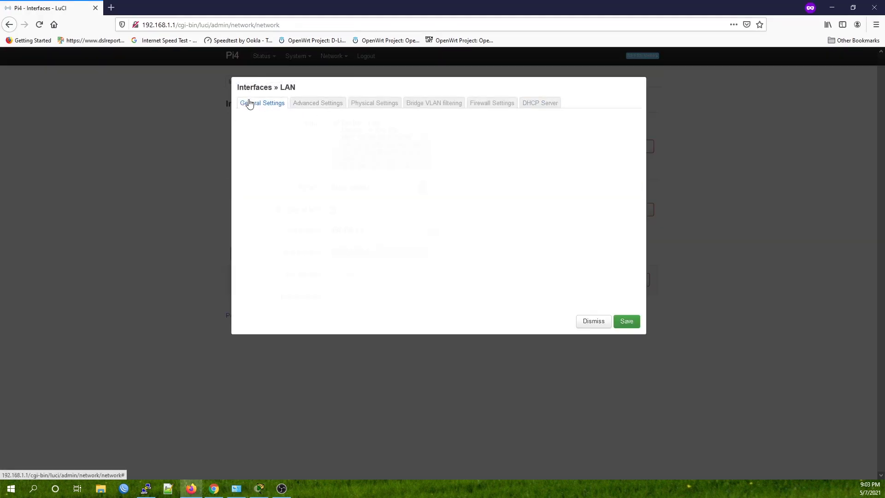
click(376, 230)
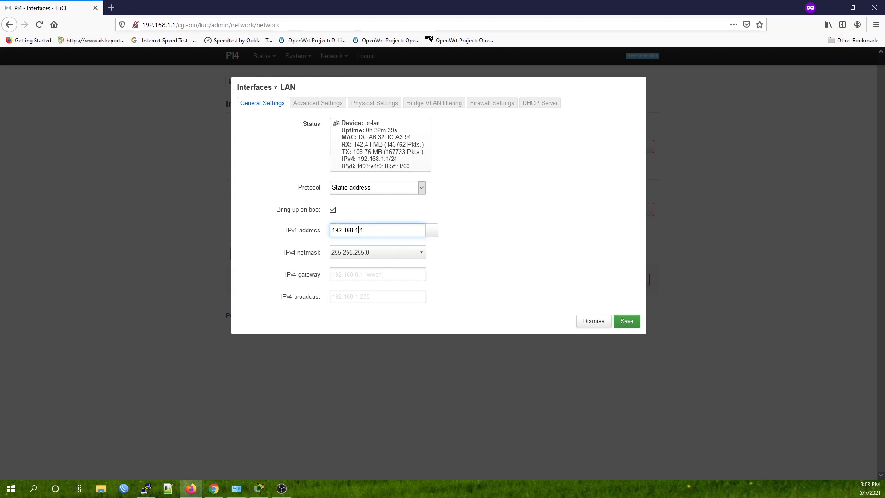
key(BackSpace)
key(BackSpace)
key(BackSpace)
text(3.1)
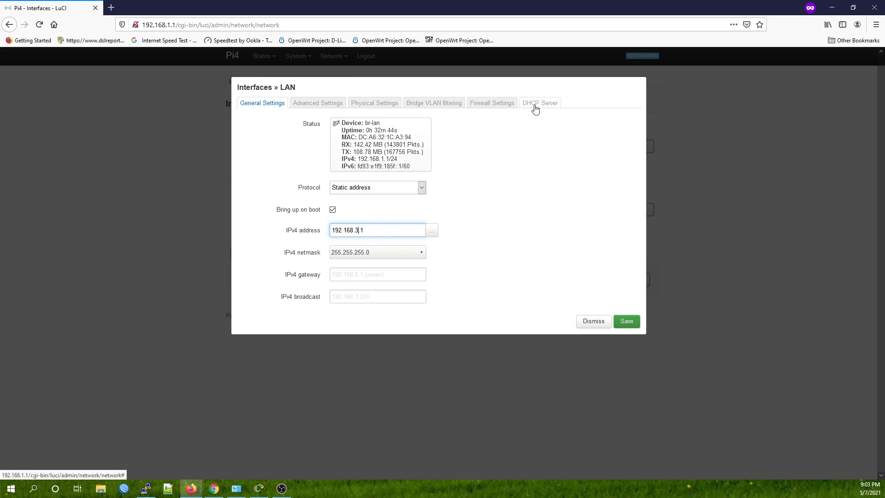
click(593, 322)
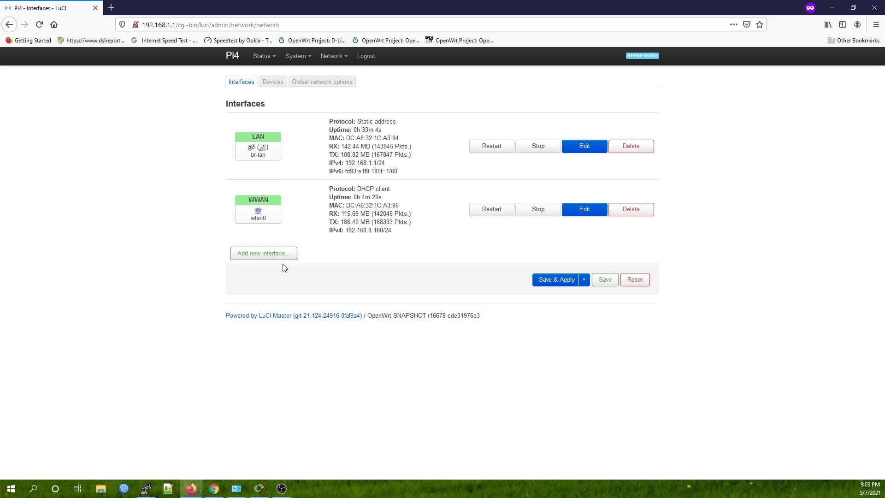
- Create a new interface named WiFiBridge using the Relay bridge protocol
click(263, 253)
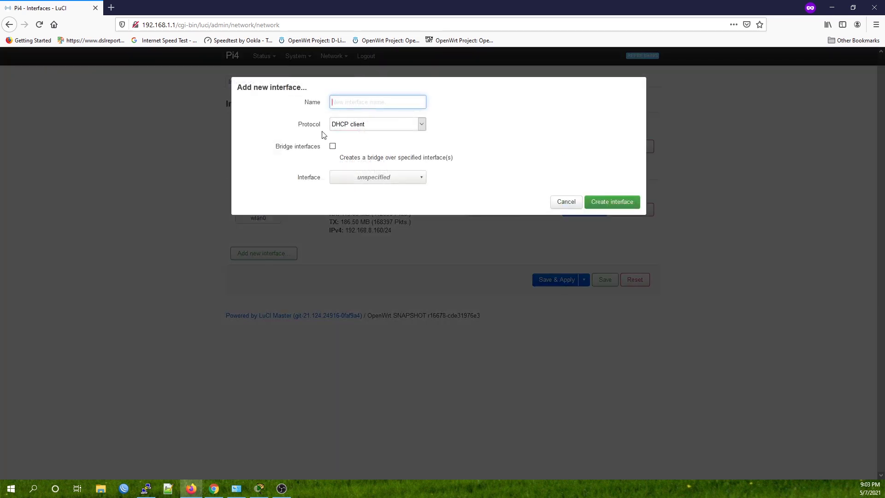
text(WiFiBridge)
key(Tab)
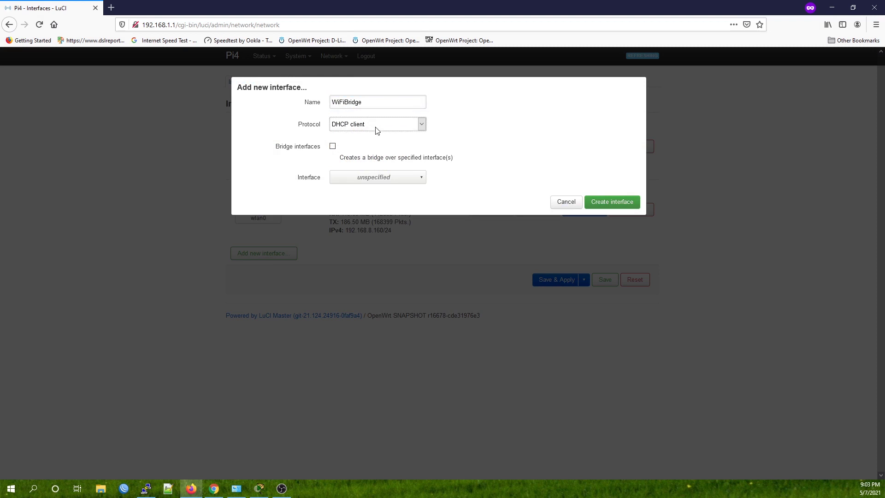
click(382, 126)
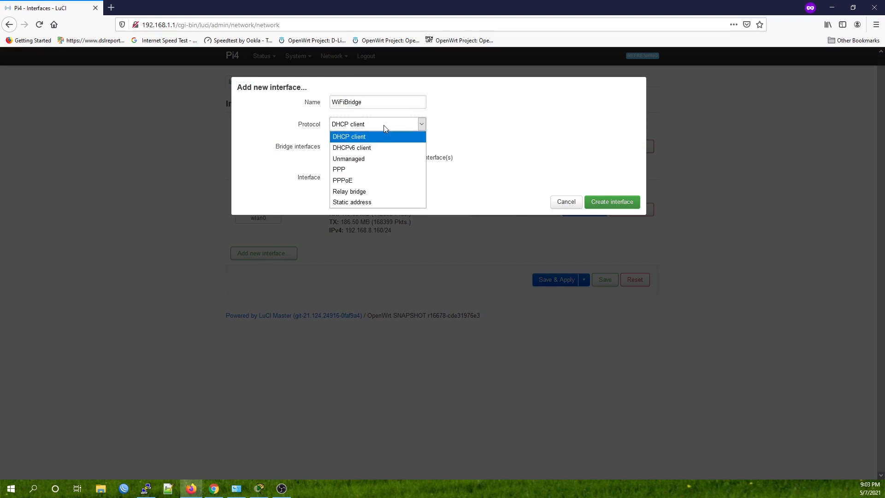
click(369, 192)
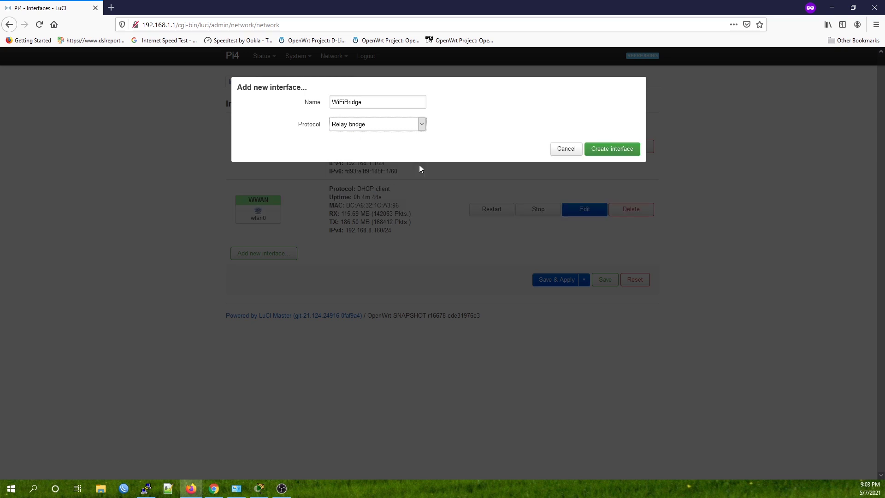
click(611, 149)
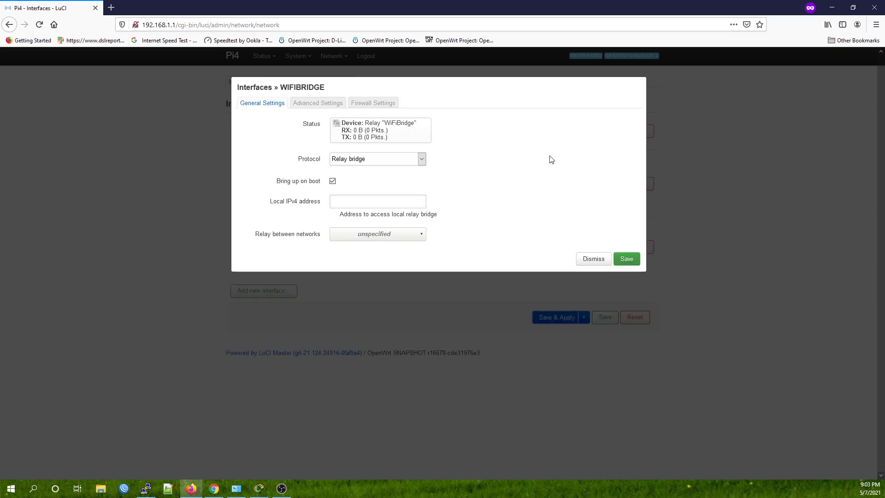
drag(323, 205, 271, 206)
click(296, 206)
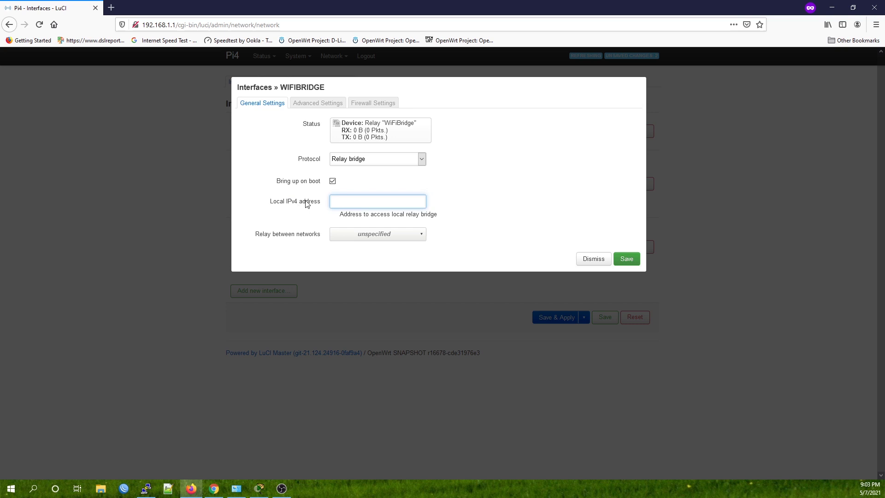
key(alt+Tab)
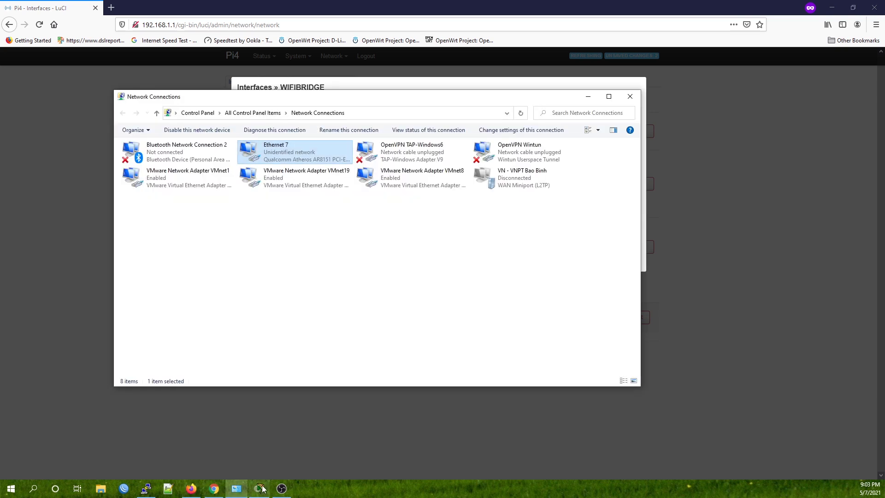
click(259, 490)
drag(243, 185, 427, 395)
click(427, 395)
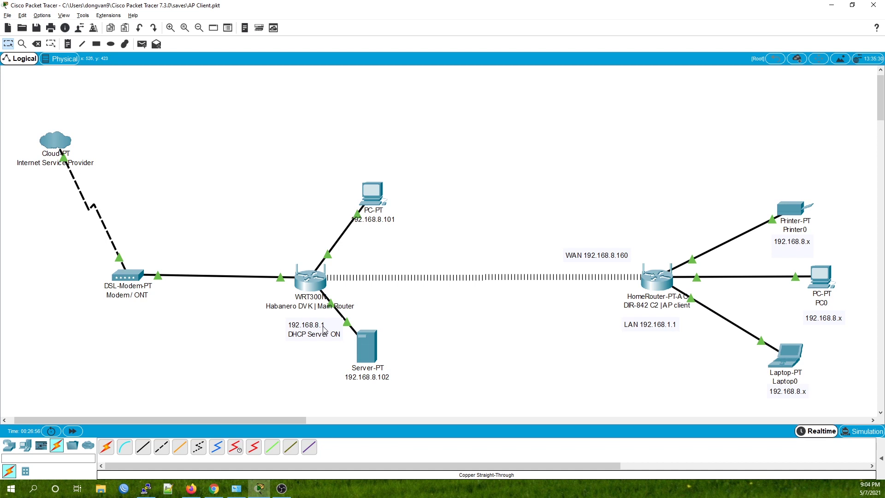
key(alt+Tab)
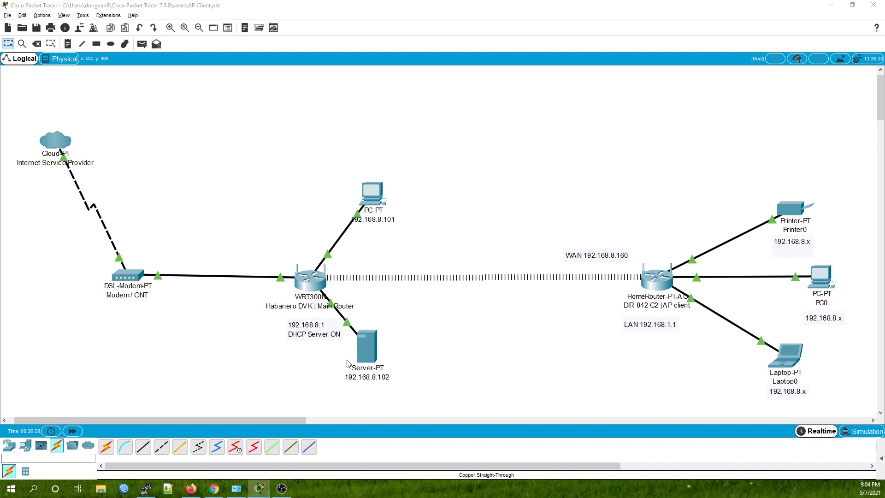
- Give WIFIBRIDGE local IPv4 address 192.168.8.5 and relay between lan and wwan
click(191, 489)
click(368, 202)
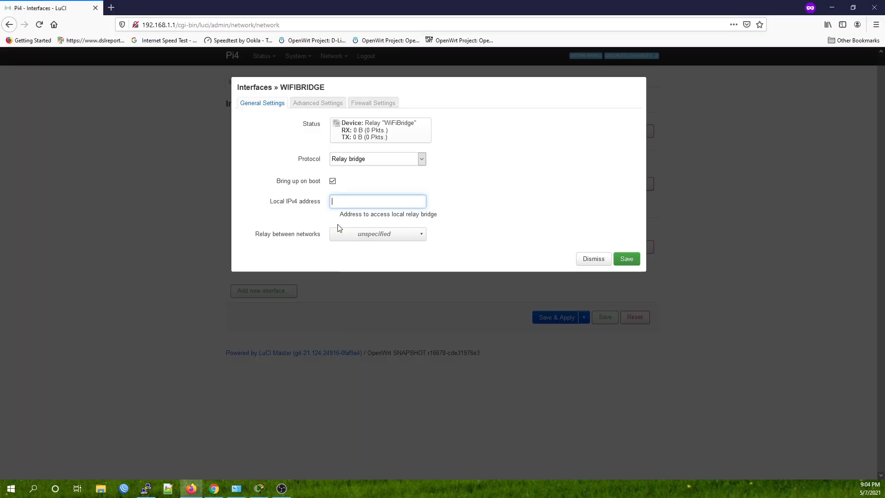
text(192)
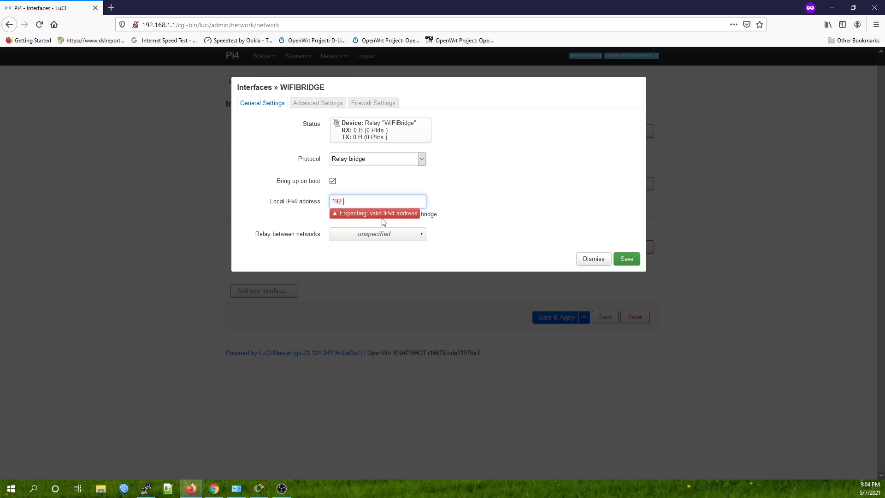
text(.168.8.5)
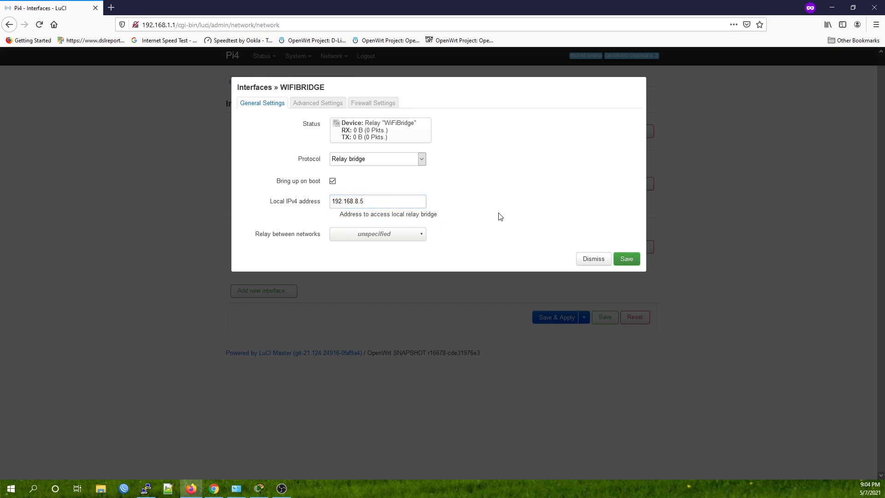
click(399, 235)
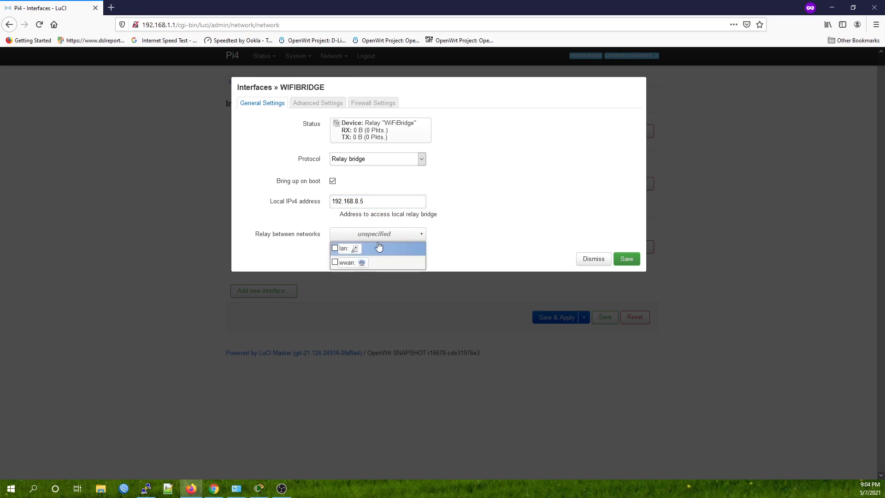
click(335, 252)
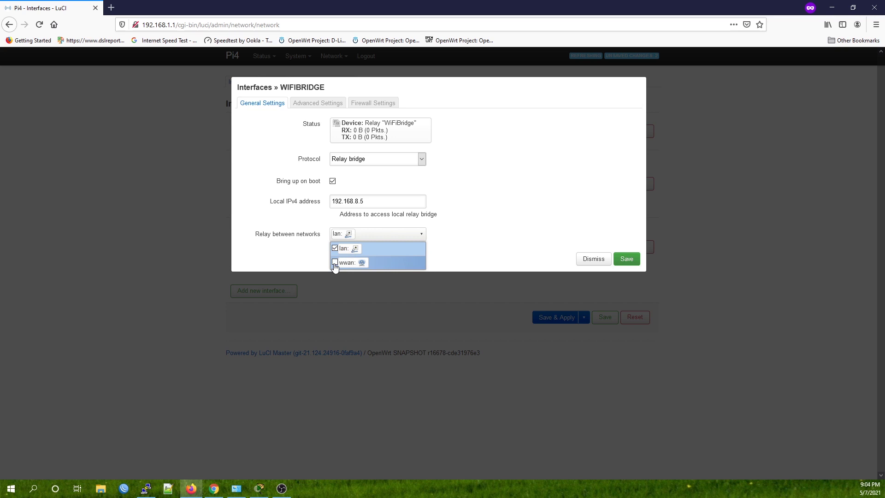
click(335, 262)
click(507, 226)
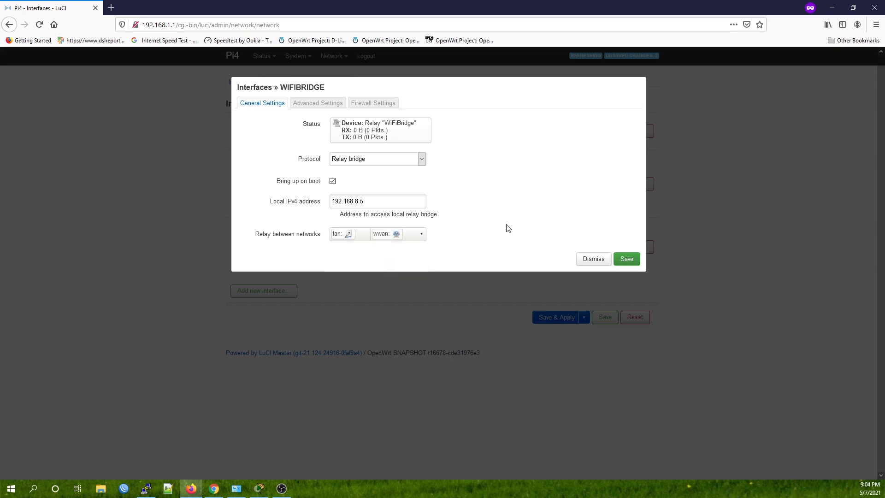
- Assign WIFIBRIDGE to the lan firewall zone and recheck its general settings
click(364, 105)
click(386, 124)
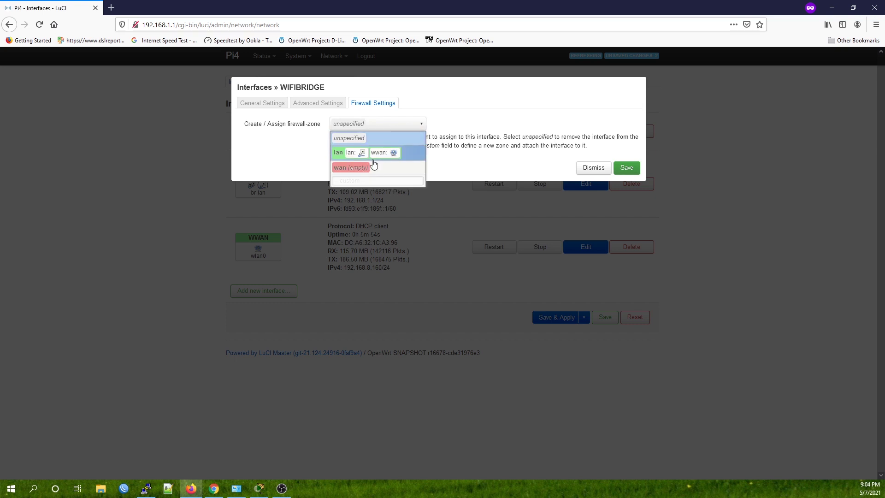
click(383, 152)
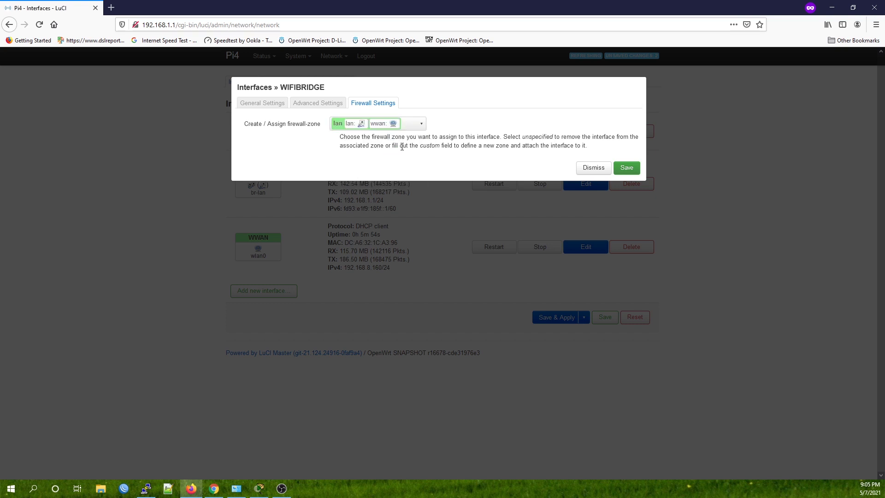
click(273, 105)
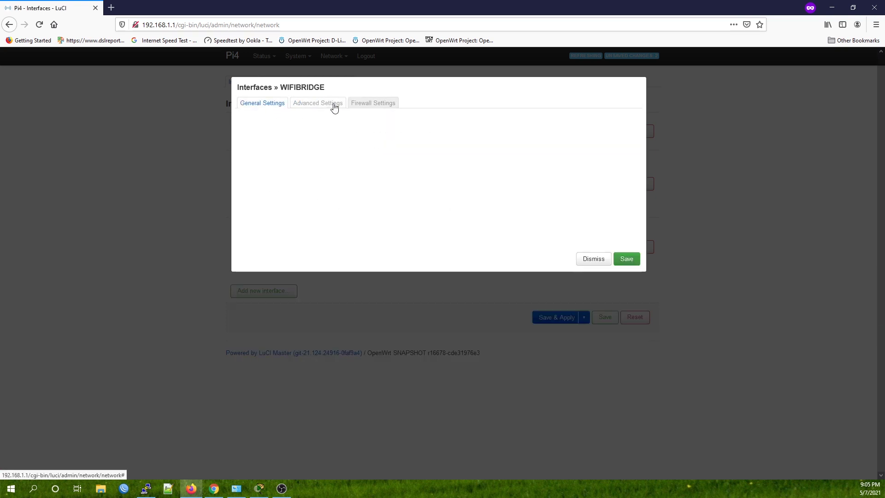
click(334, 106)
click(356, 103)
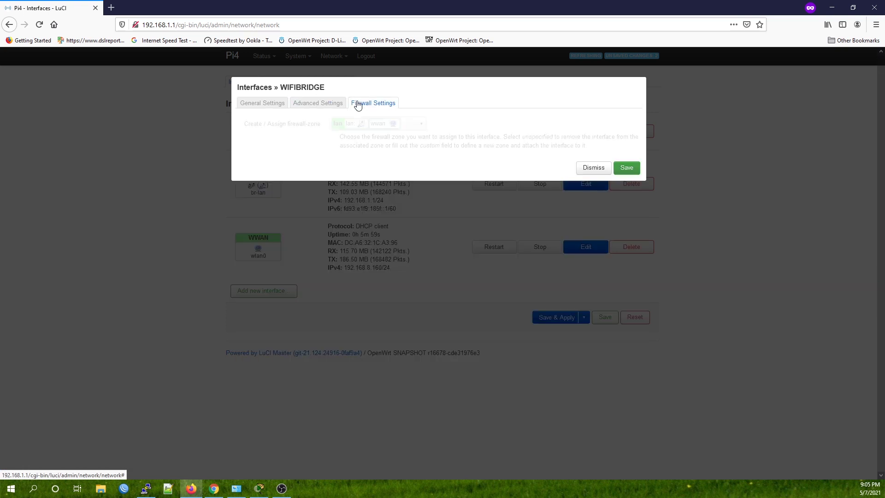
click(263, 107)
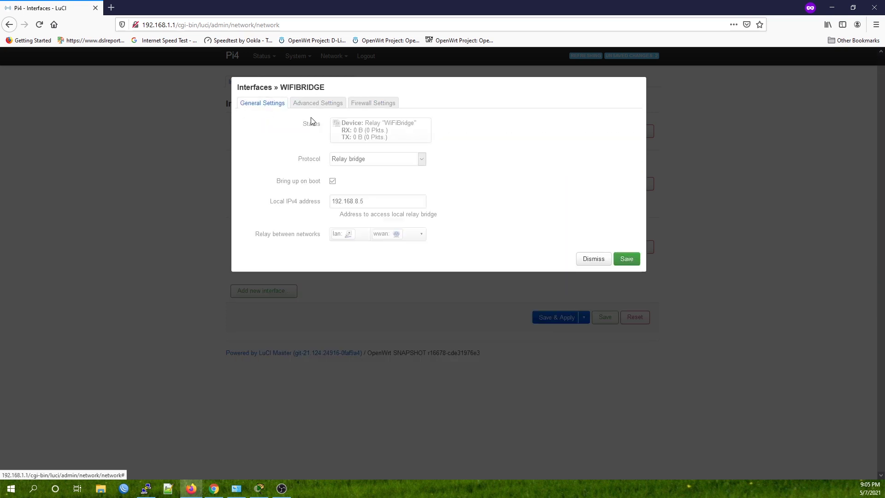
click(379, 202)
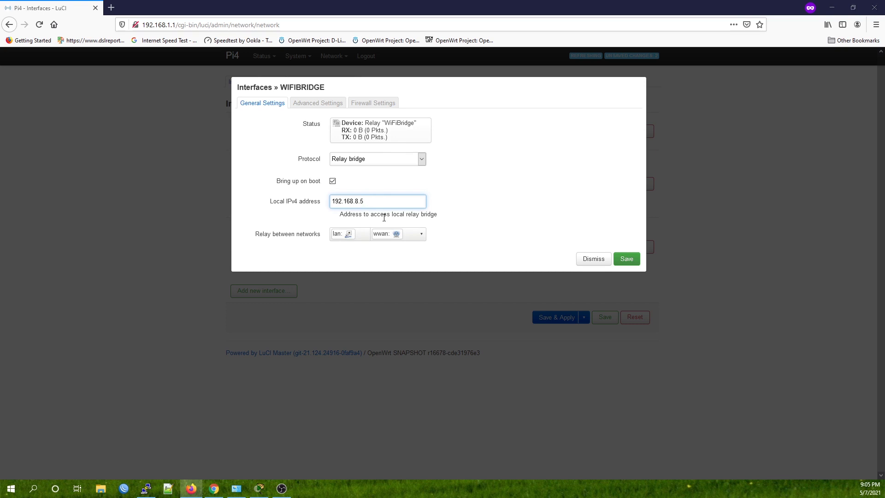
key(alt+Tab)
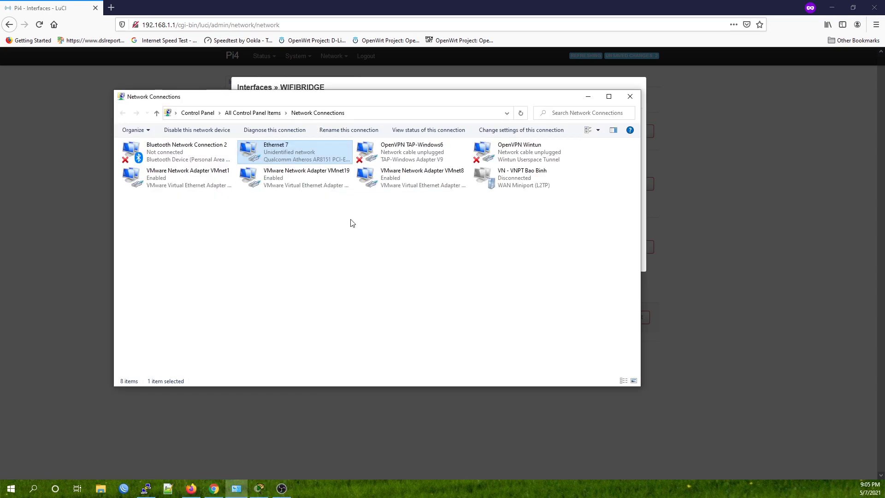
key(alt+Tab)
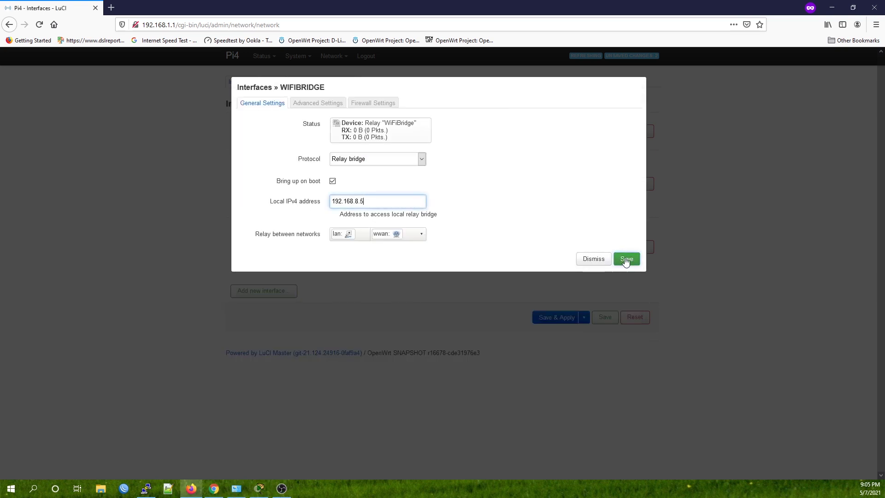
- Save the WIFIBRIDGE settings and apply the pending interface changes
click(626, 260)
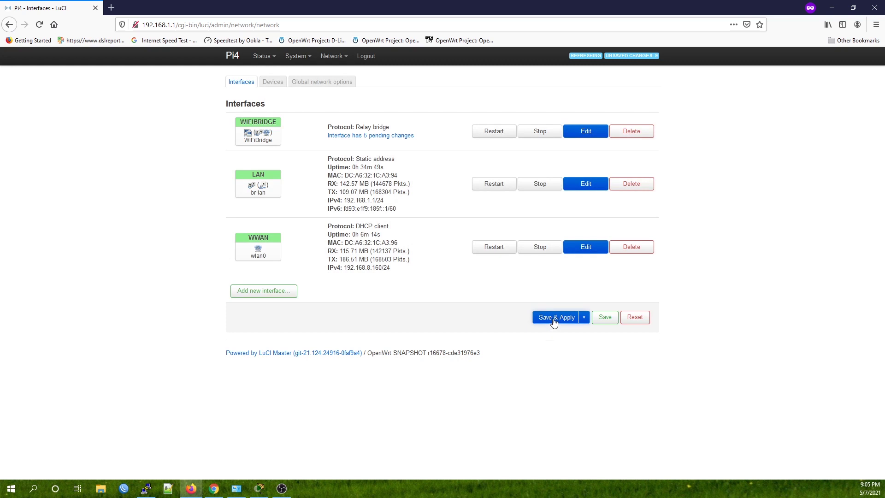
click(553, 320)
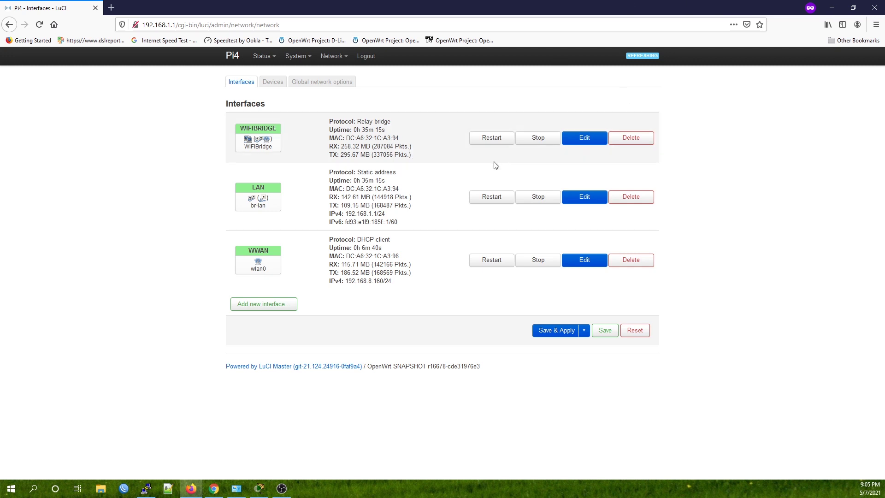
- Reboot the Pi4 router from the System > Reboot page
click(491, 138)
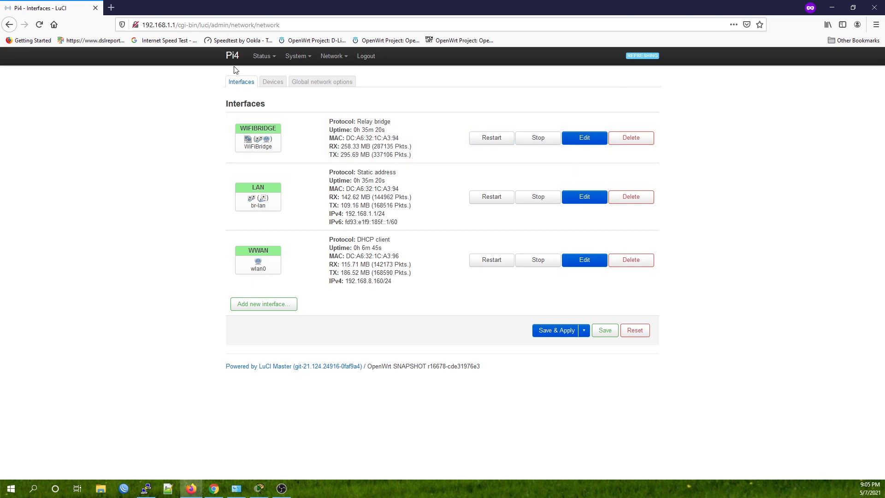
drag(177, 24, 144, 25)
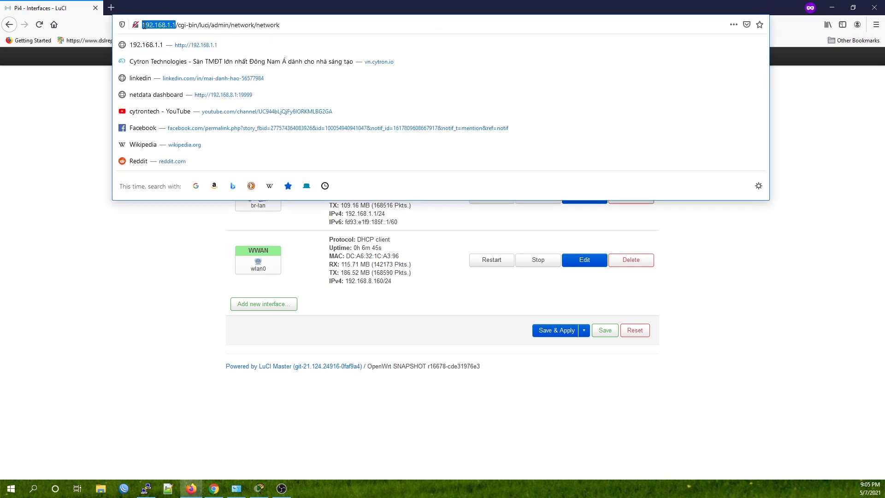
click(167, 267)
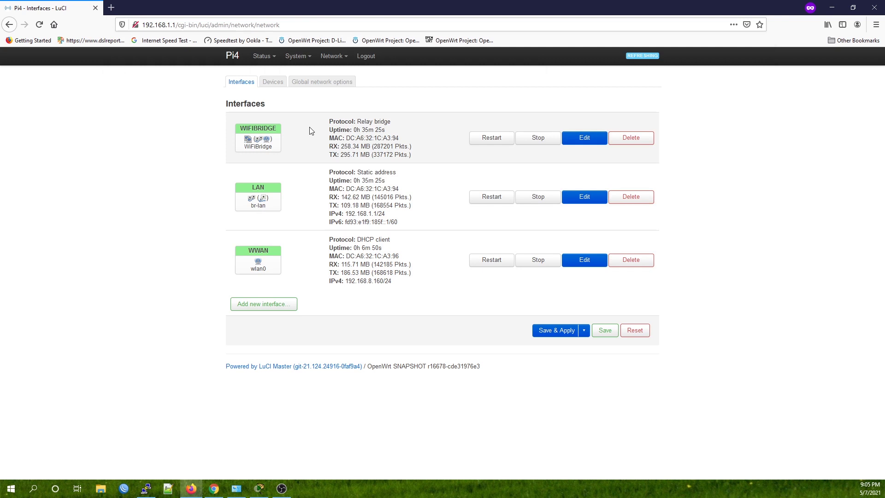
mouse_move(297, 57)
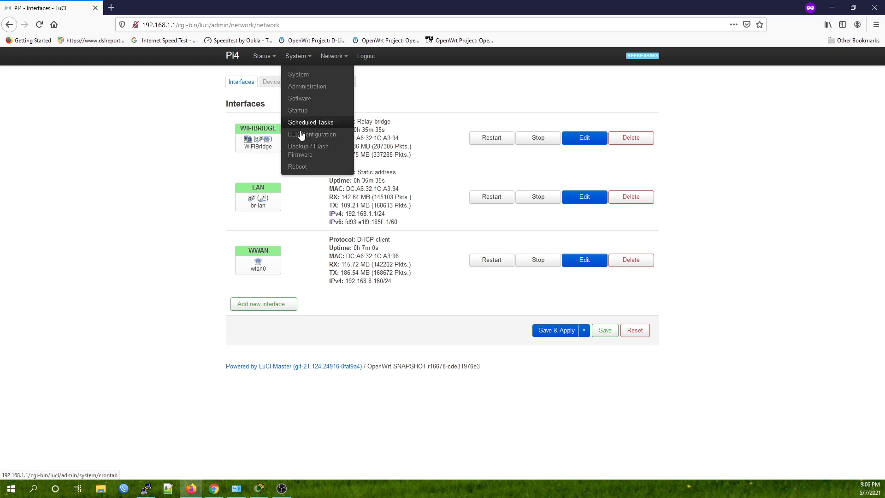
click(298, 168)
click(252, 124)
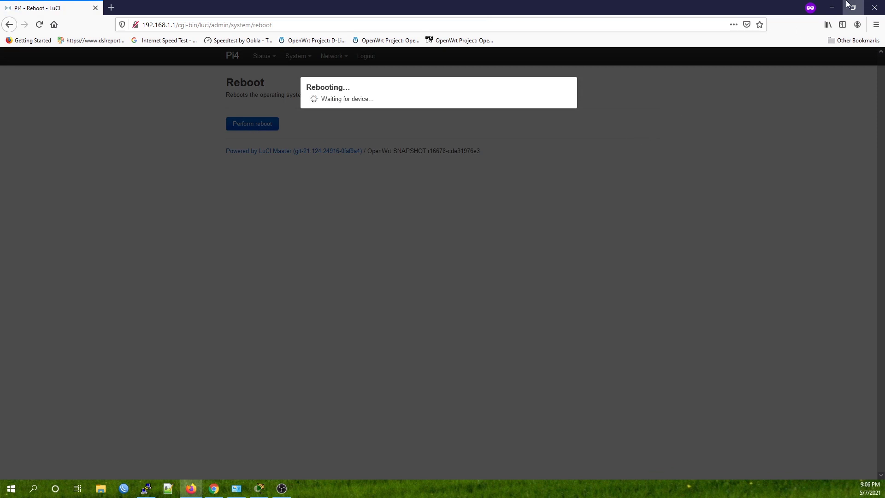
- Switch Ethernet 7's IPv4 from static 192.168.1.2 to automatic IP and DNS addresses
click(831, 6)
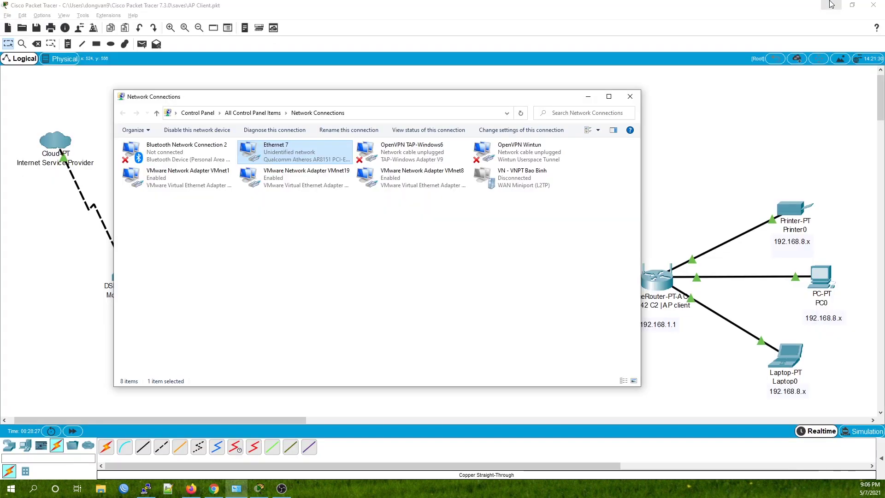
click(296, 288)
click(285, 156)
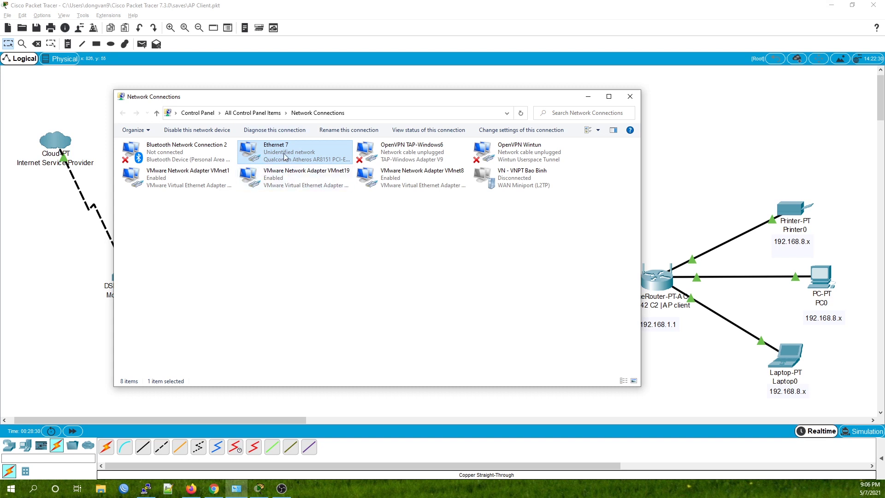
right_click(284, 155)
click(229, 247)
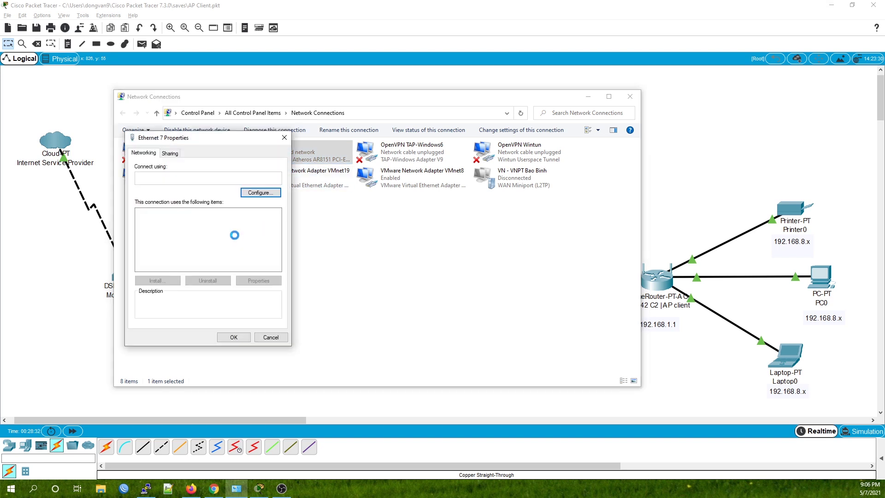
double_click(205, 263)
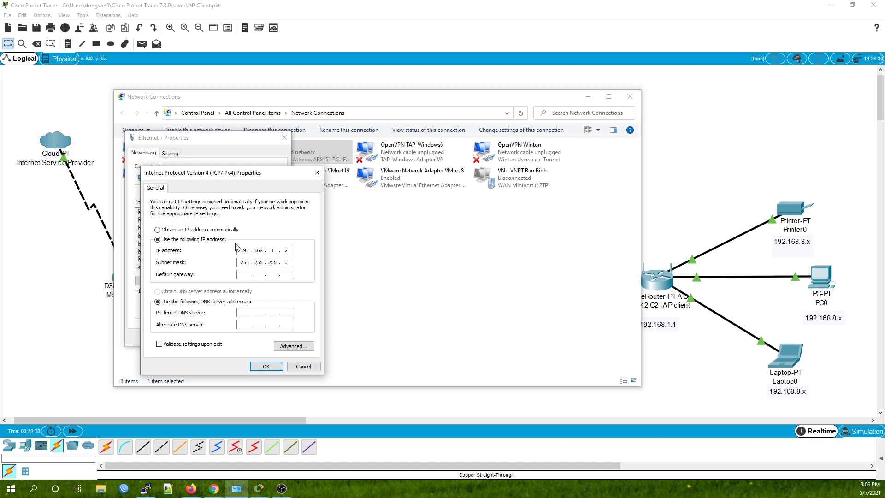
click(210, 230)
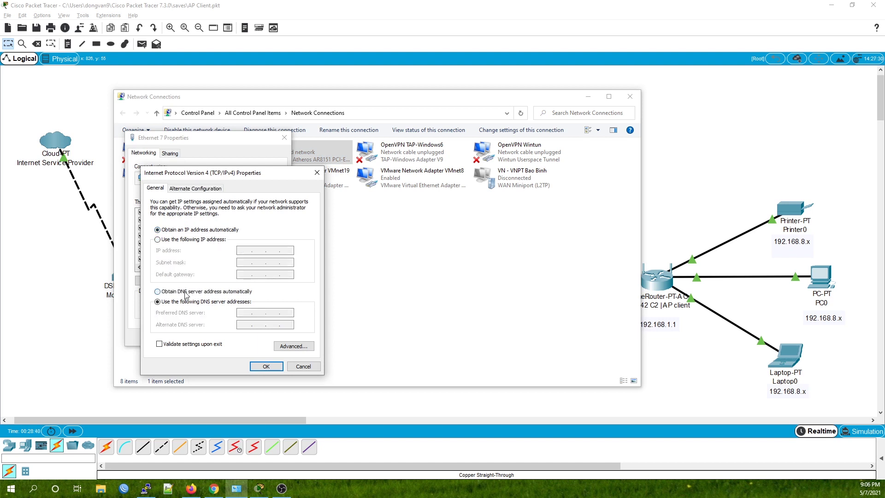
click(185, 292)
click(266, 366)
click(234, 338)
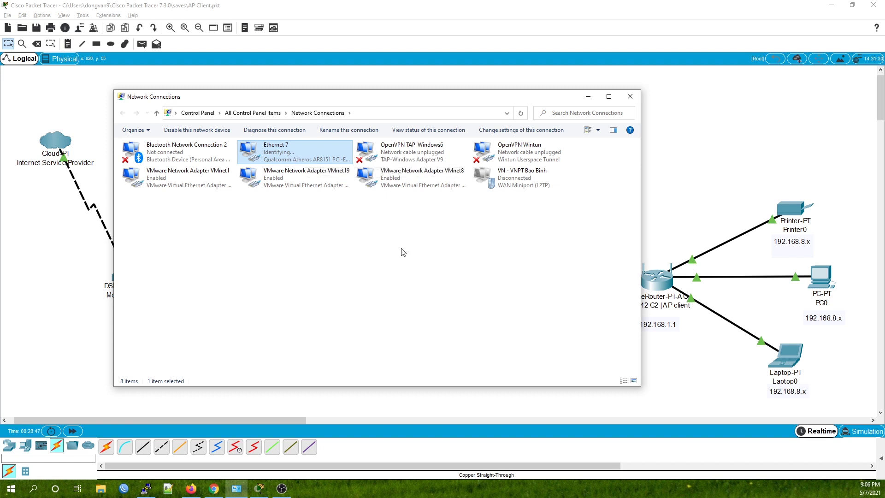
- Open Ethernet 7's status and details window to view its connection information
double_click(291, 151)
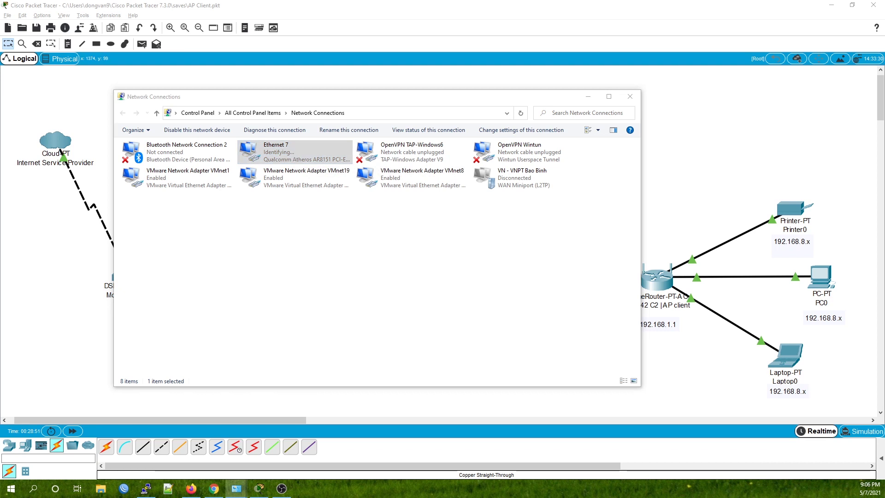
drag(471, 180, 401, 157)
click(388, 238)
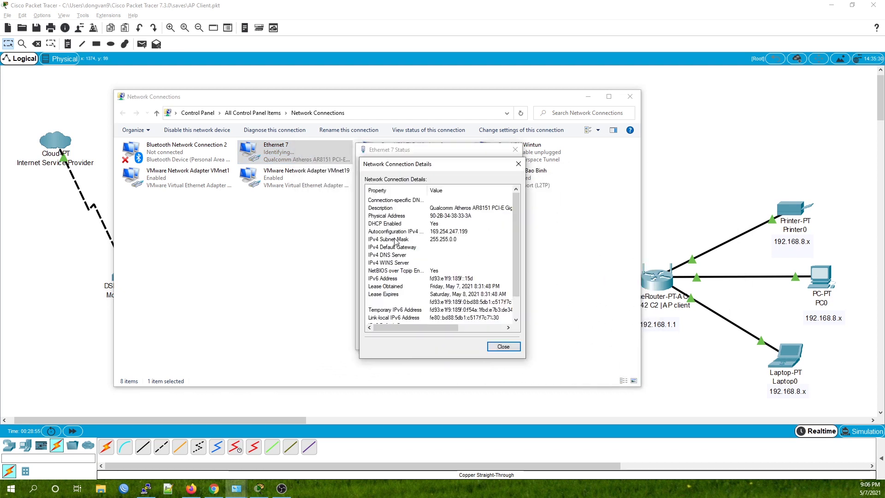
click(465, 238)
click(518, 163)
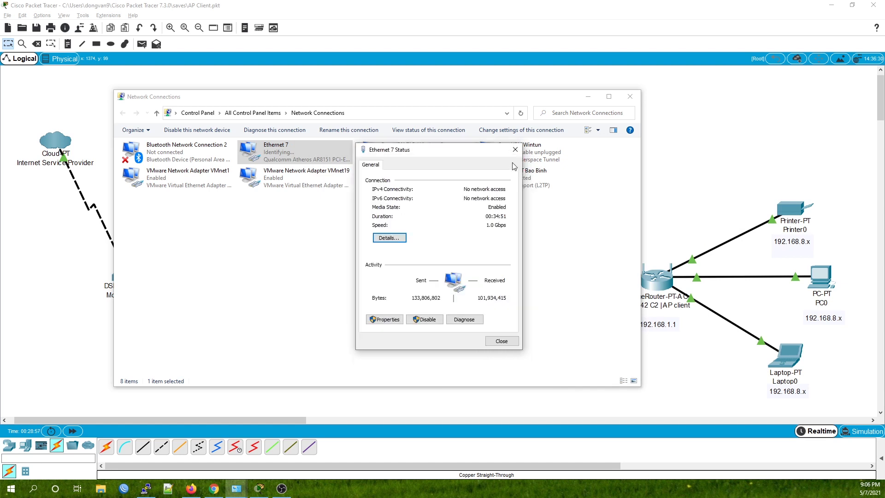
click(515, 150)
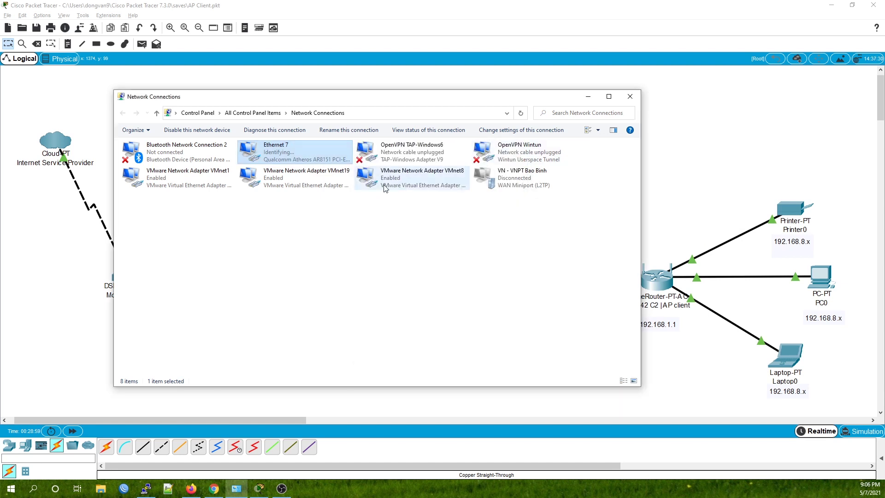
- Verify Ethernet 7's DHCP address 192.168.8.158, gateway 192.168.8.1 and DHCP server
click(399, 260)
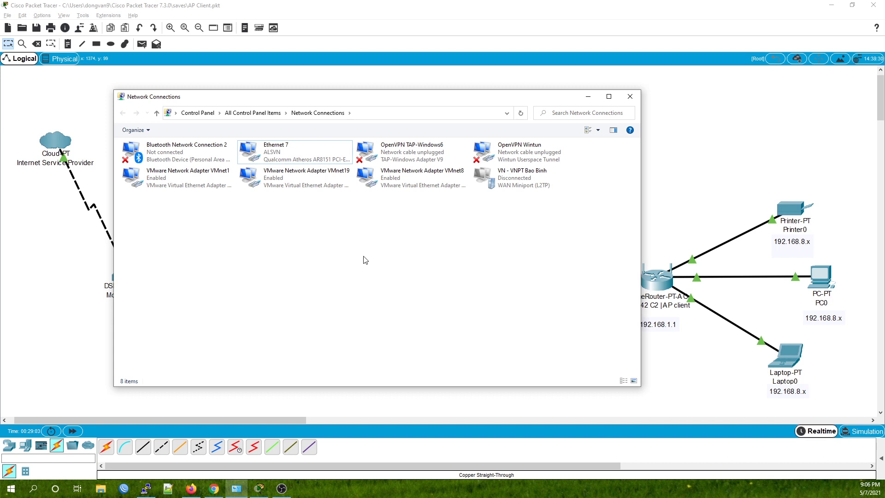
click(303, 154)
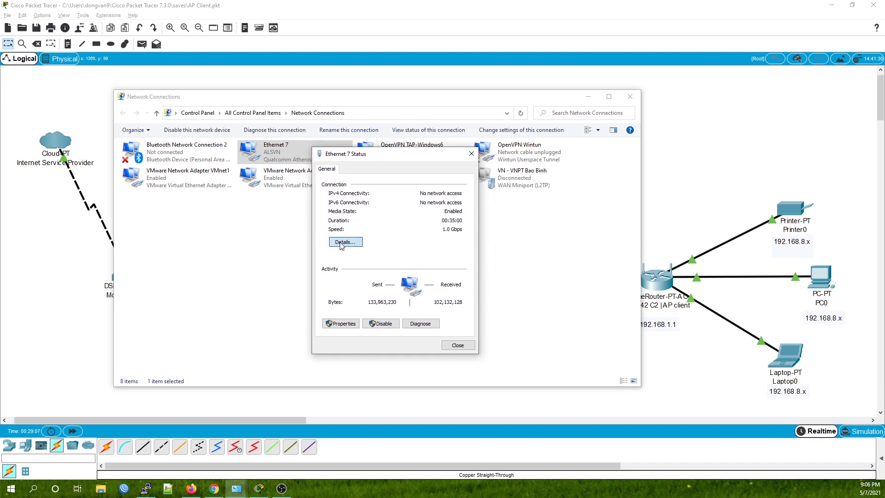
click(344, 244)
click(411, 236)
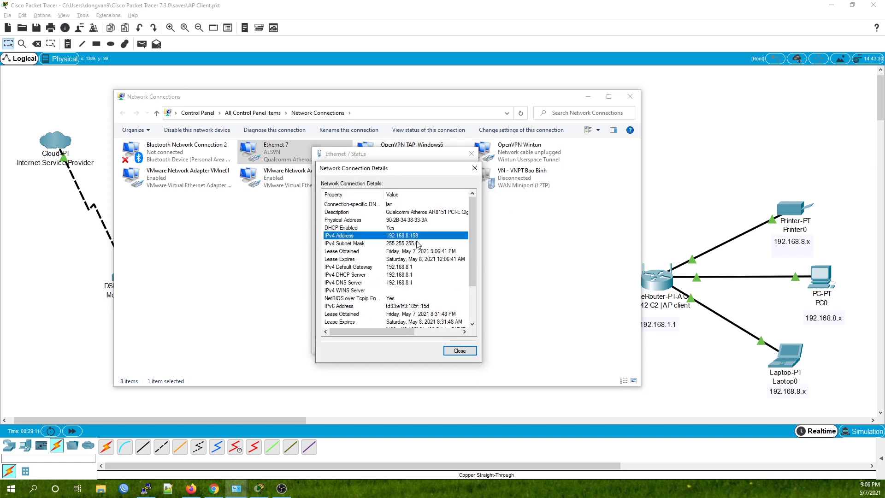
click(416, 267)
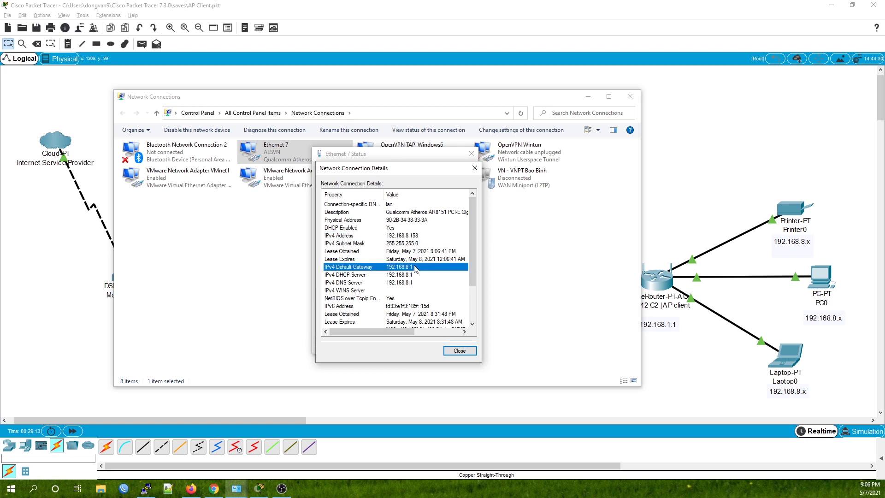
click(410, 275)
- Close the Ethernet 7 windows and marquee-select the HomeRouter and WRT300N groups in Packet Tracer
click(475, 170)
click(470, 152)
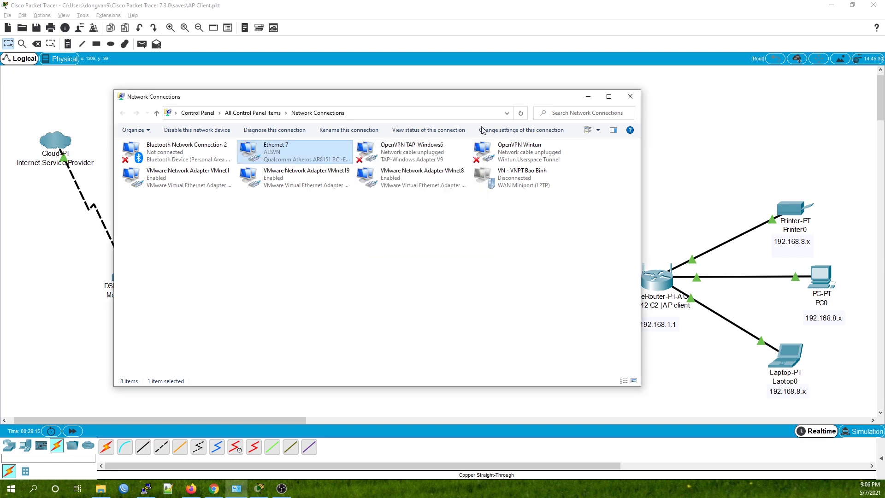
click(816, 325)
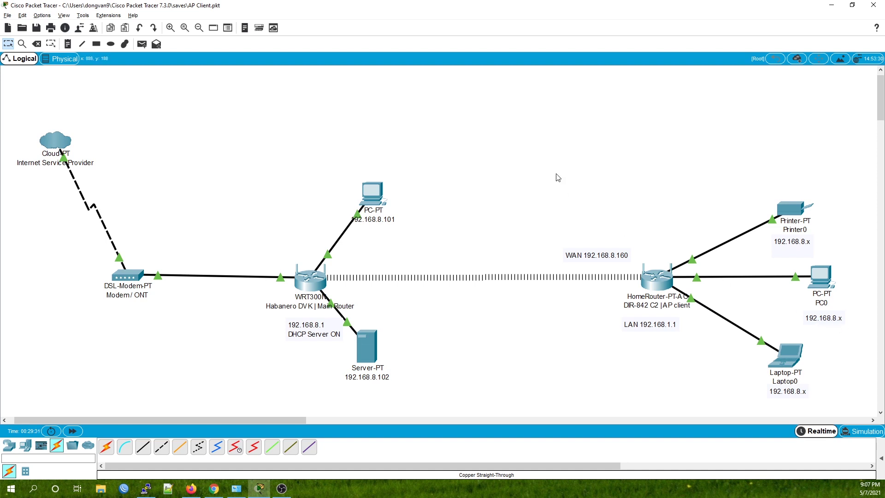
drag(533, 151, 841, 417)
click(466, 355)
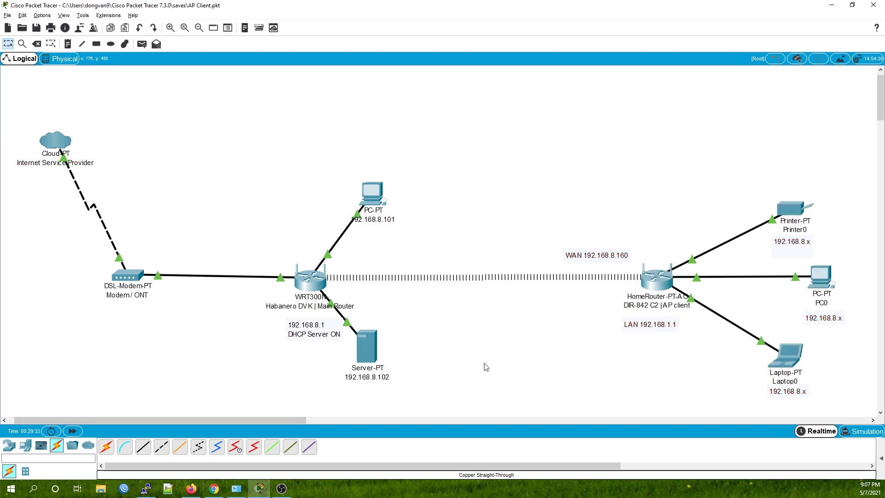
drag(248, 151, 452, 397)
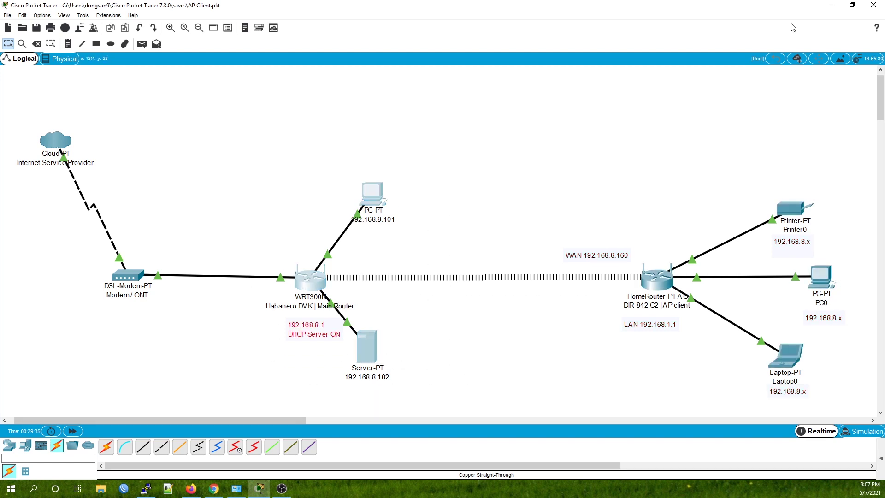
- Minimize Packet Tracer and bring the PuTTY log and Network Connections to the front
click(832, 4)
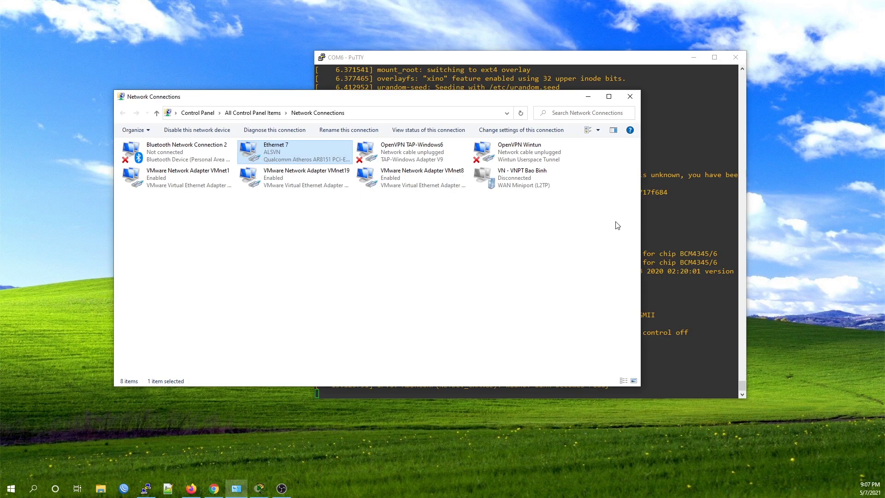
click(668, 217)
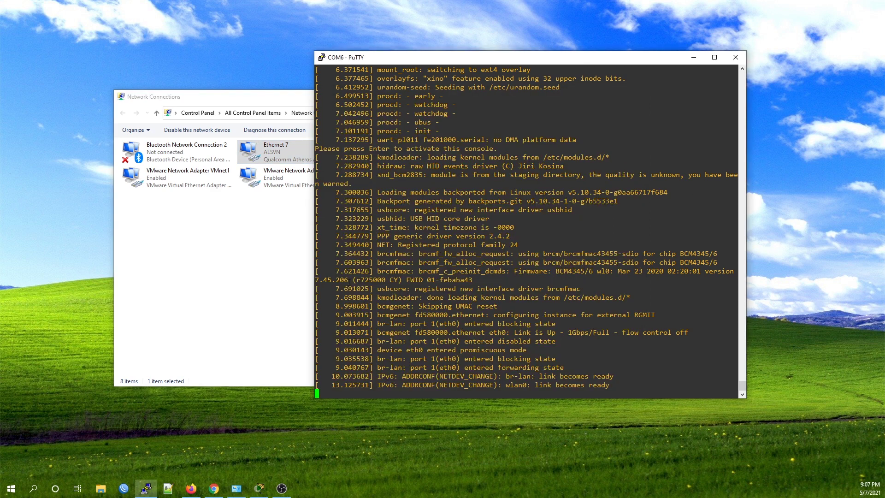
click(251, 286)
drag(510, 103, 464, 80)
- Launch Speedtest and rerun it after the connection error, getting 3 ms ping, 39.24 Mbps download
click(12, 488)
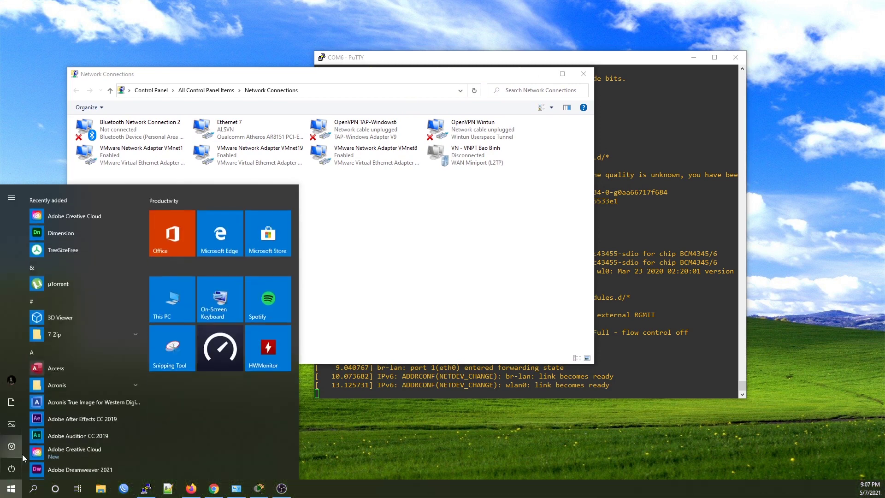
text(spee)
key(Return)
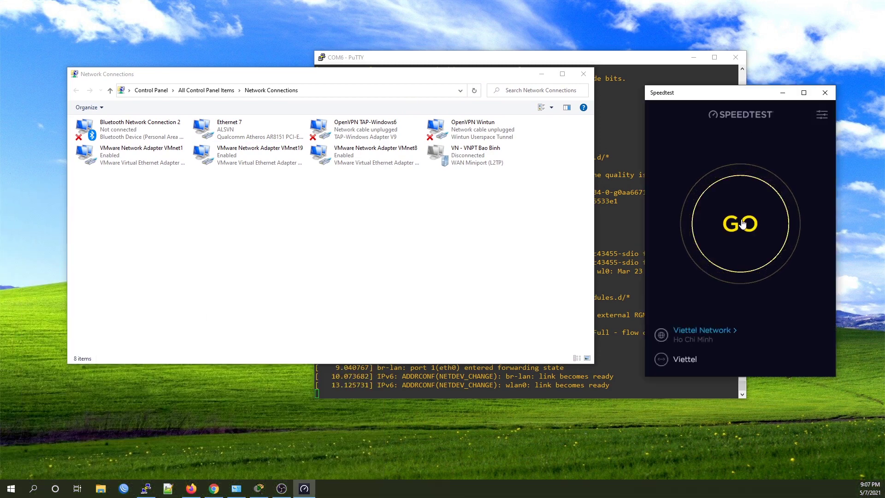
click(739, 226)
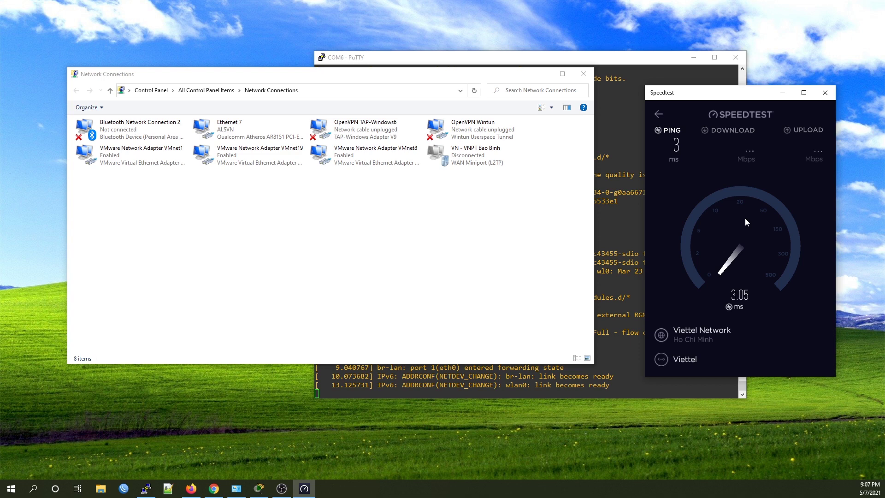
click(737, 235)
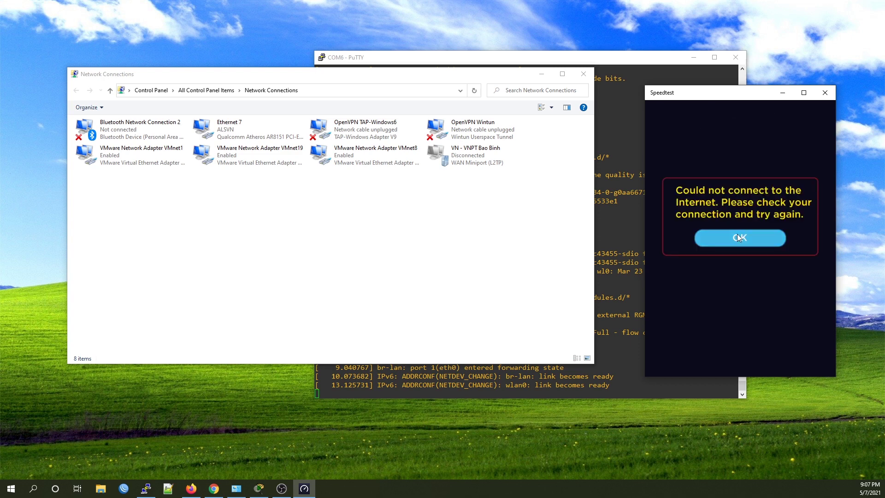
click(747, 225)
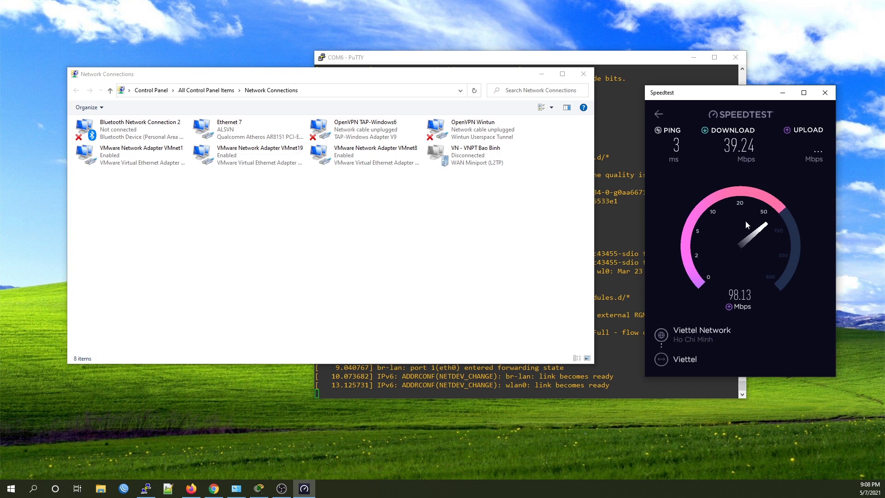
- Return to Packet Tracer and highlight the 192.168.8.x clients, then the main router group
click(258, 488)
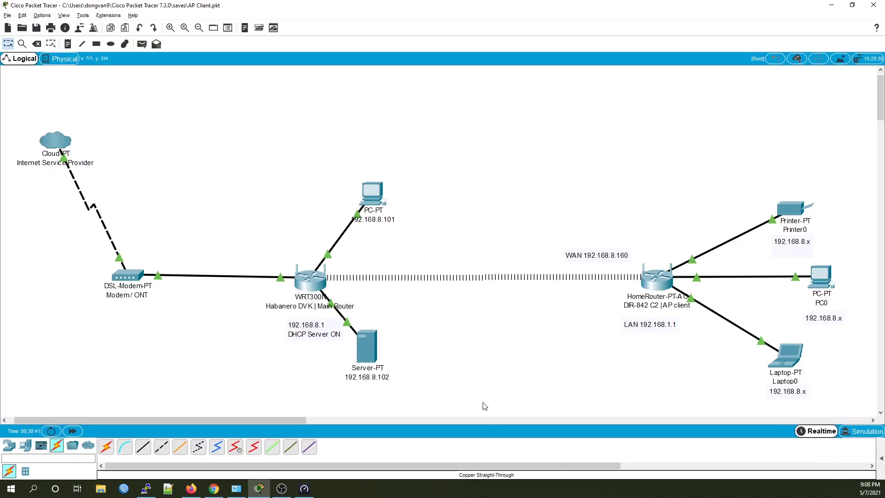
drag(751, 160, 834, 417)
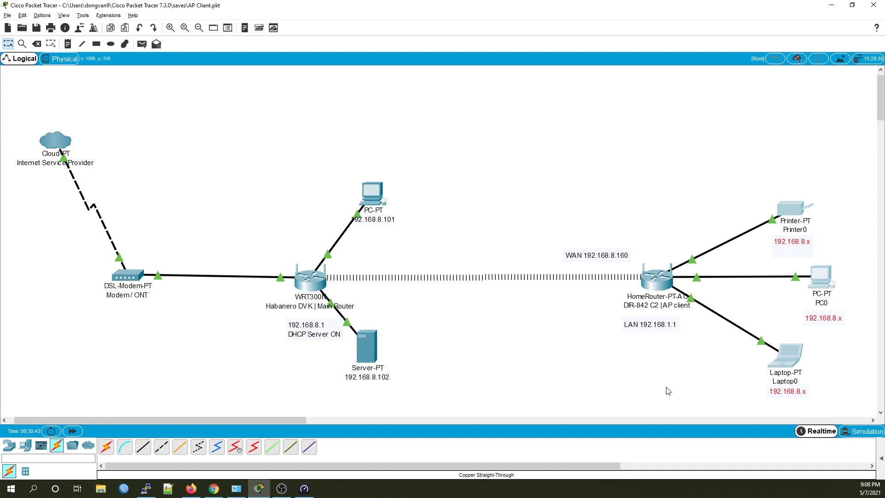
click(640, 391)
drag(278, 160, 463, 400)
click(424, 395)
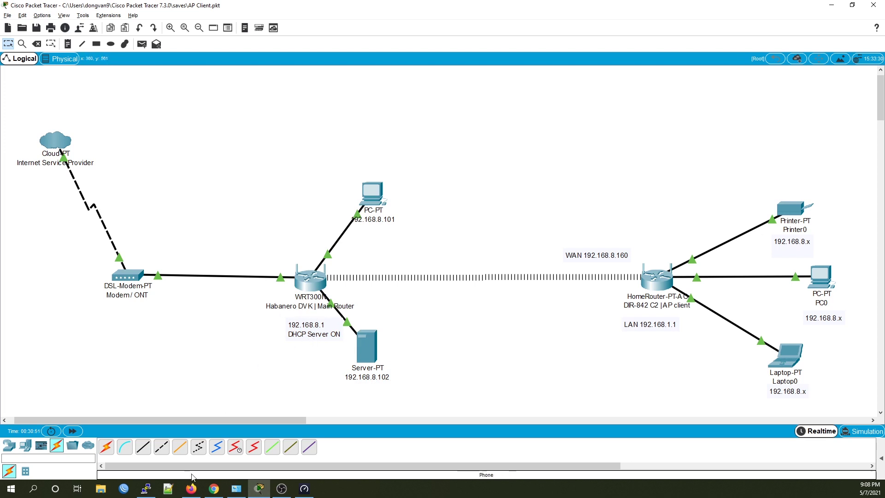
- Load 192.168.8.1 in a new Firefox window and log in to the main router with its password
click(192, 488)
key(ctrl+t)
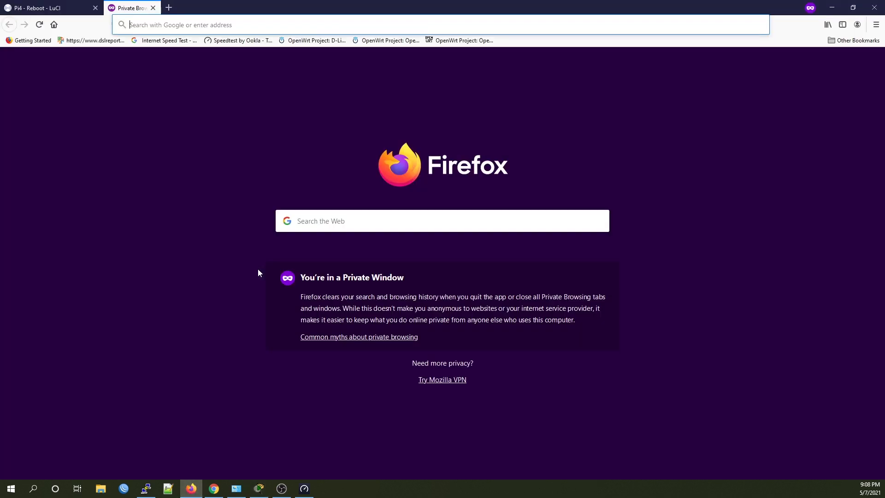
text(192.168.8.1)
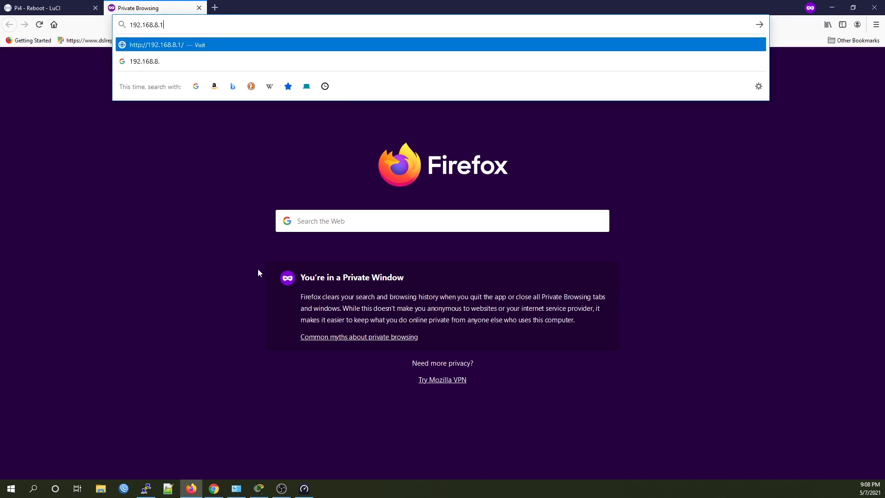
key(Return)
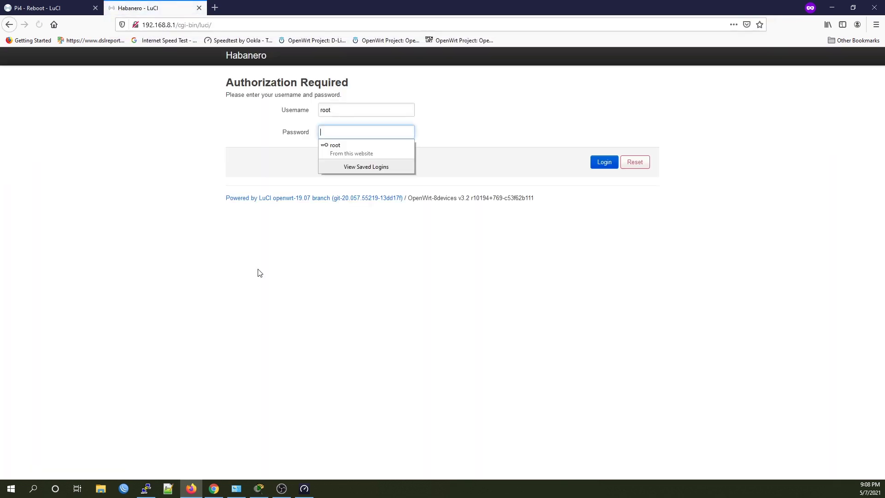
text(•••••)
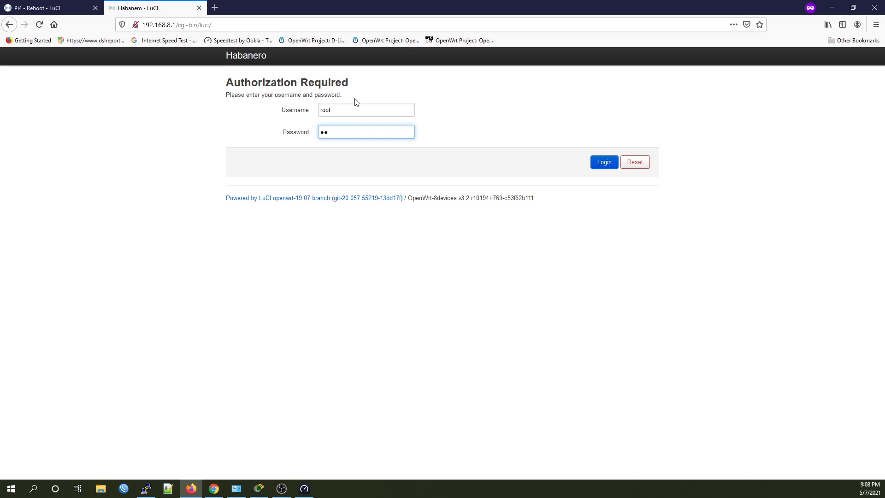
text(•••)
key(Return)
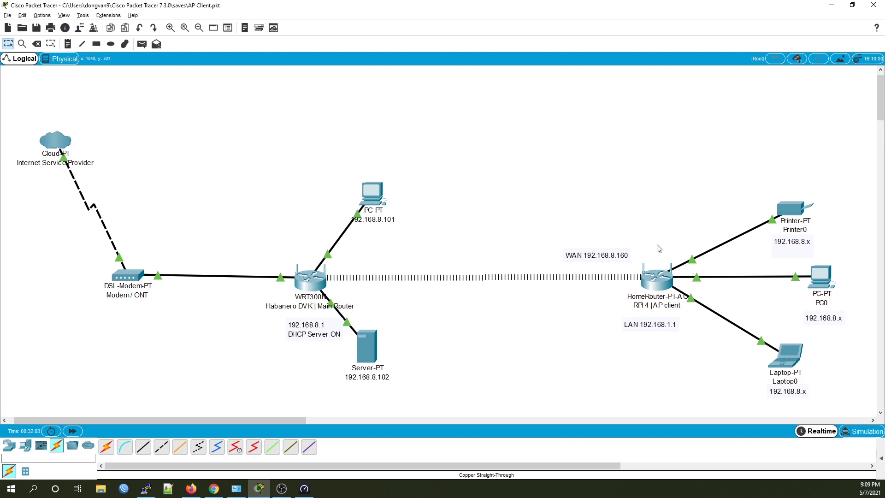
drag(635, 218, 687, 361)
click(236, 489)
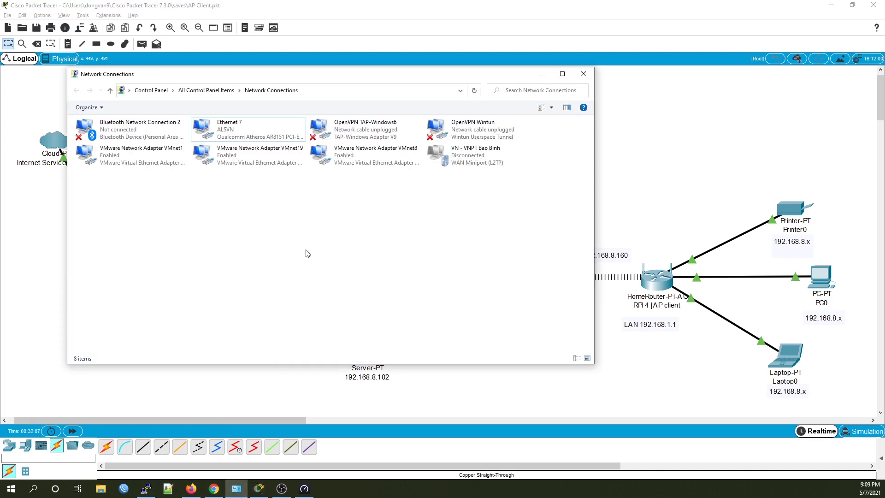
right_click(242, 128)
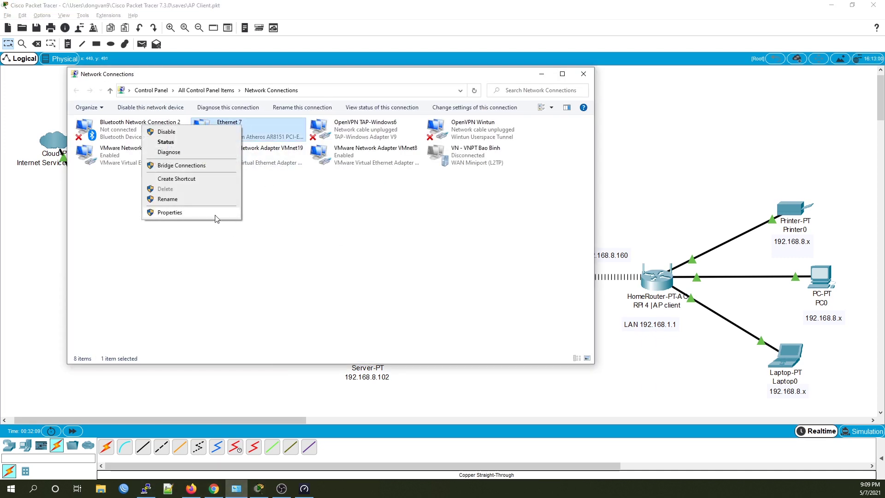
click(184, 213)
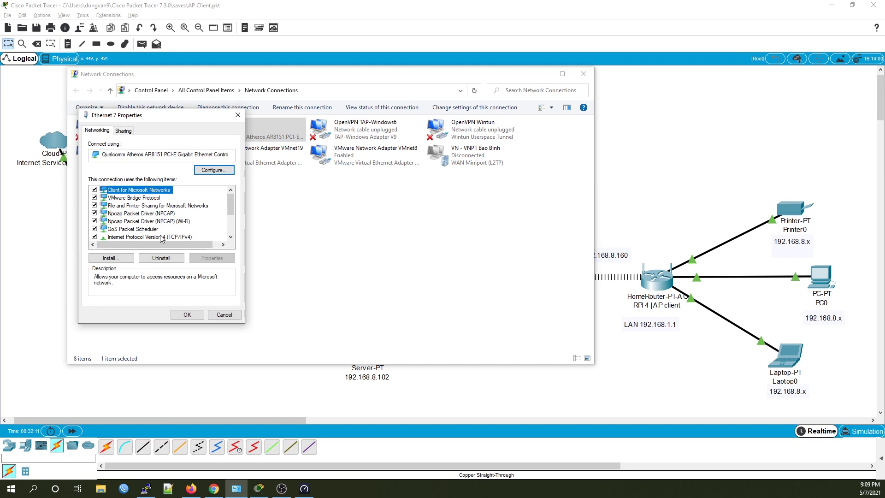
double_click(162, 237)
click(150, 219)
text(1 )
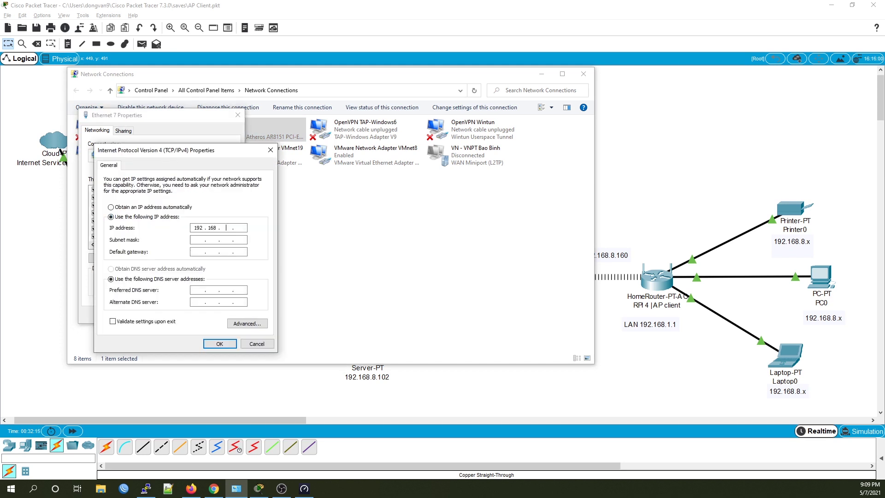
text(. 3)
key(Tab)
click(226, 346)
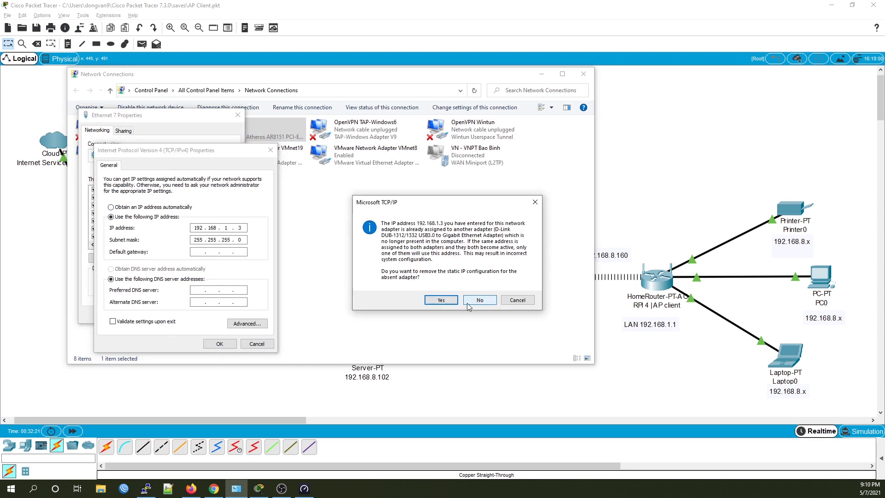
click(480, 301)
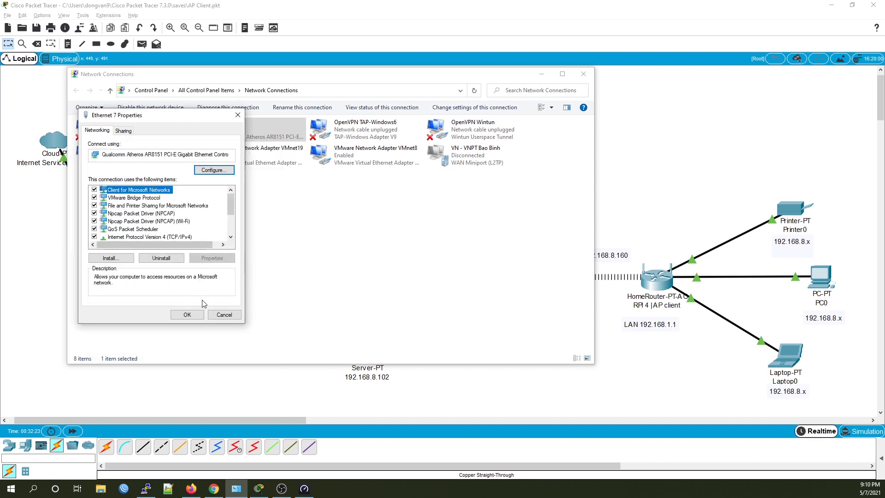
click(224, 314)
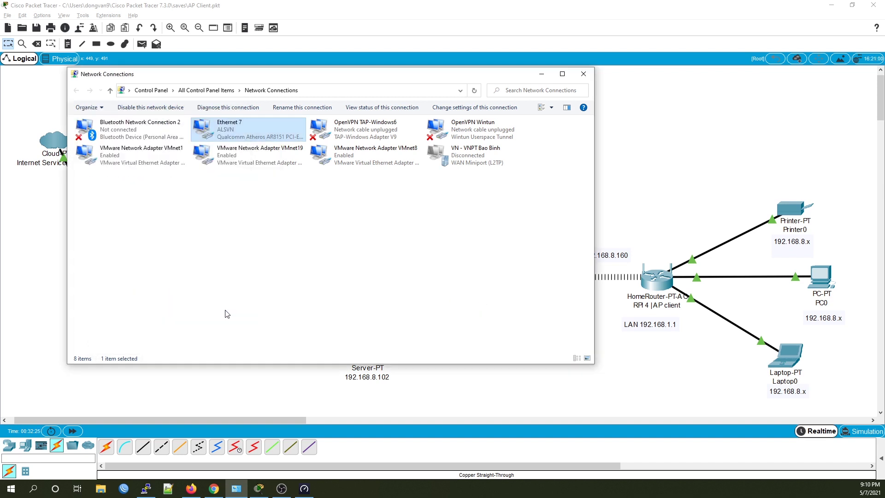
click(738, 180)
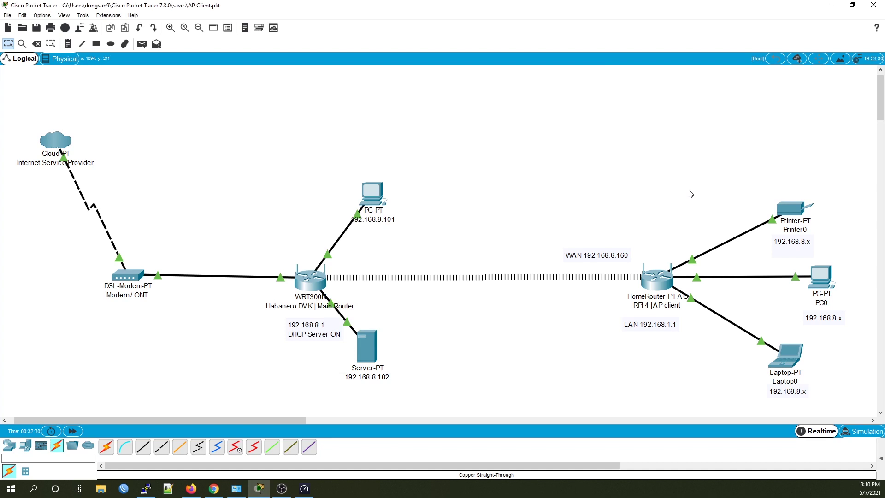